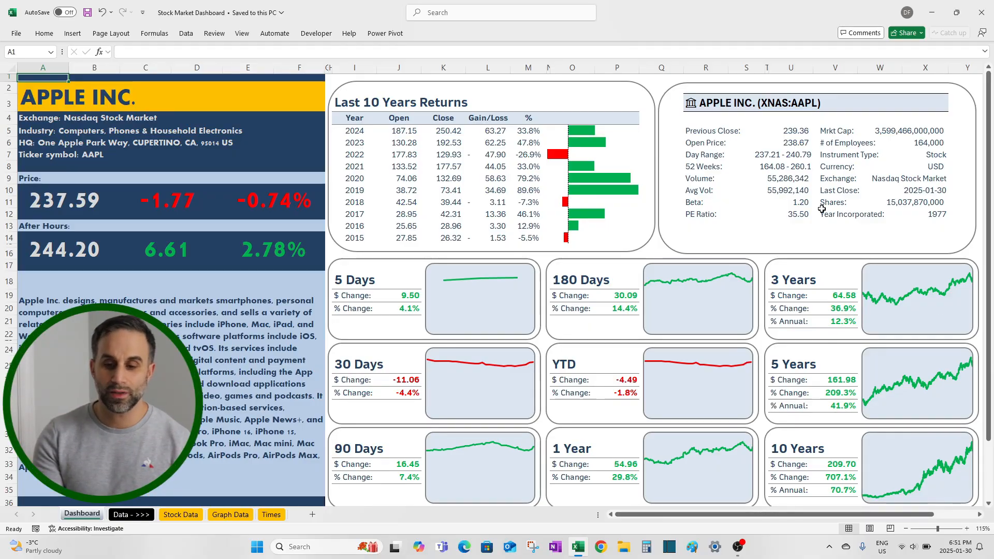
Step: Replace the stock in cell R3 of the Dashboard sheet with the ticker KO
{"action": "left_click", "coordinate": [721, 110]}
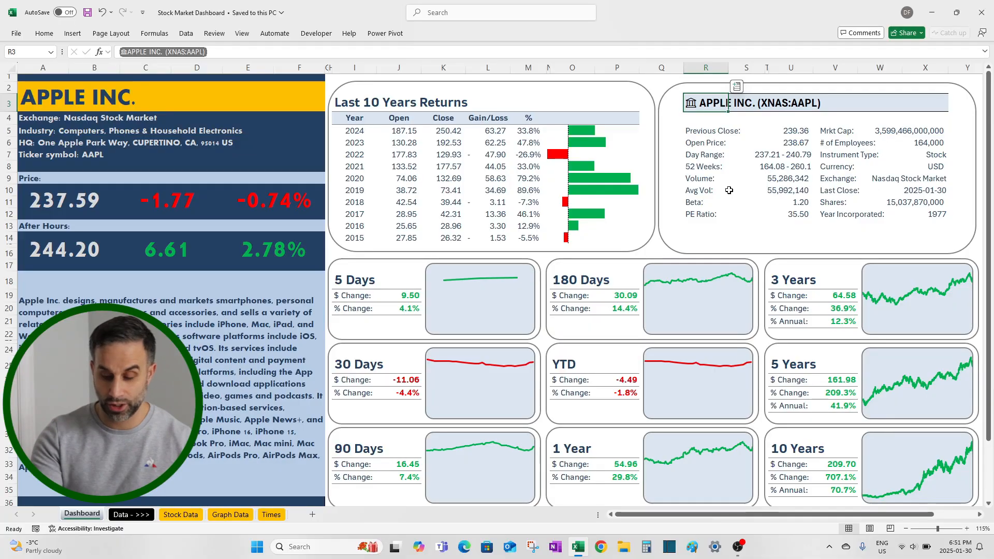
{"action": "type", "text": "KO"}
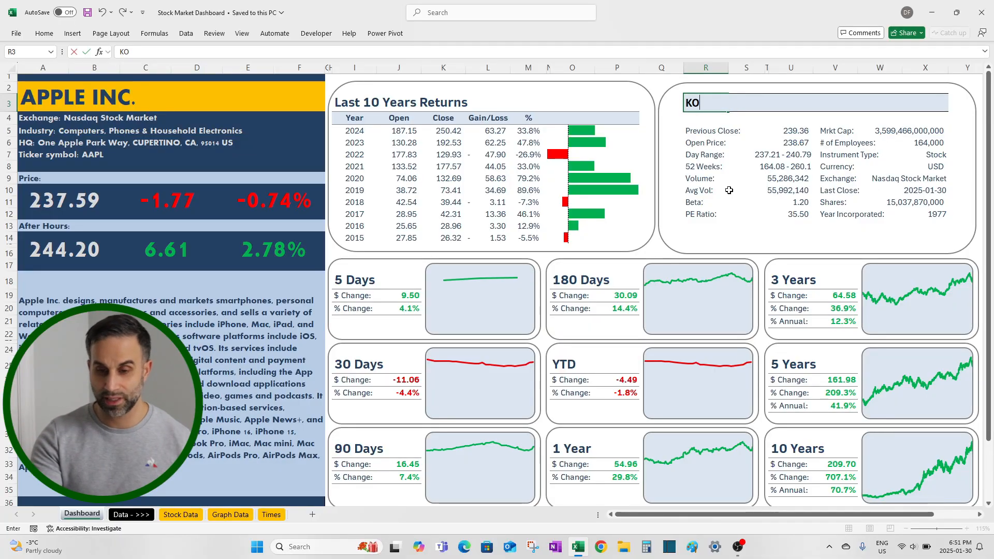
{"action": "key", "text": "Return"}
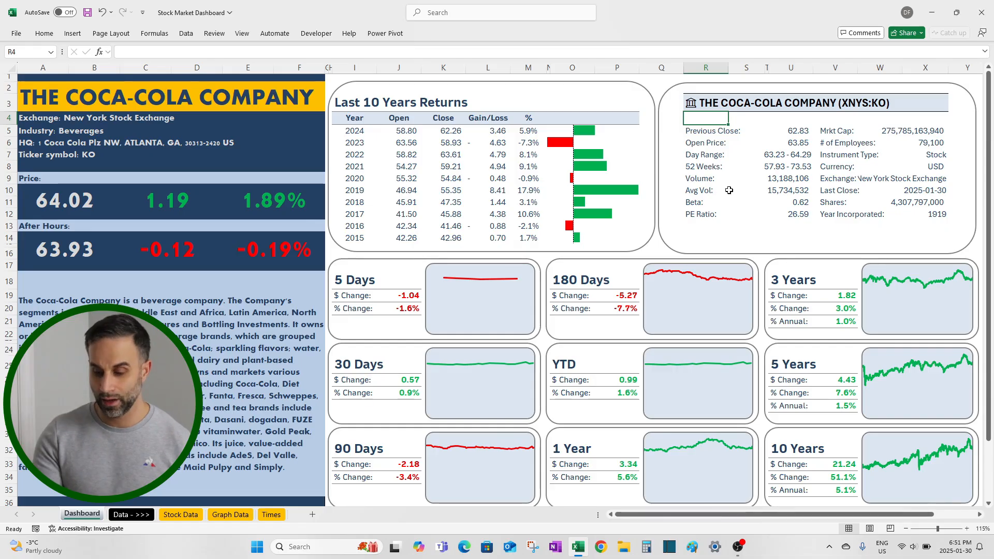
Step: Replace the stock in cell R3 with the ticker VOO
{"action": "key", "text": "Up"}
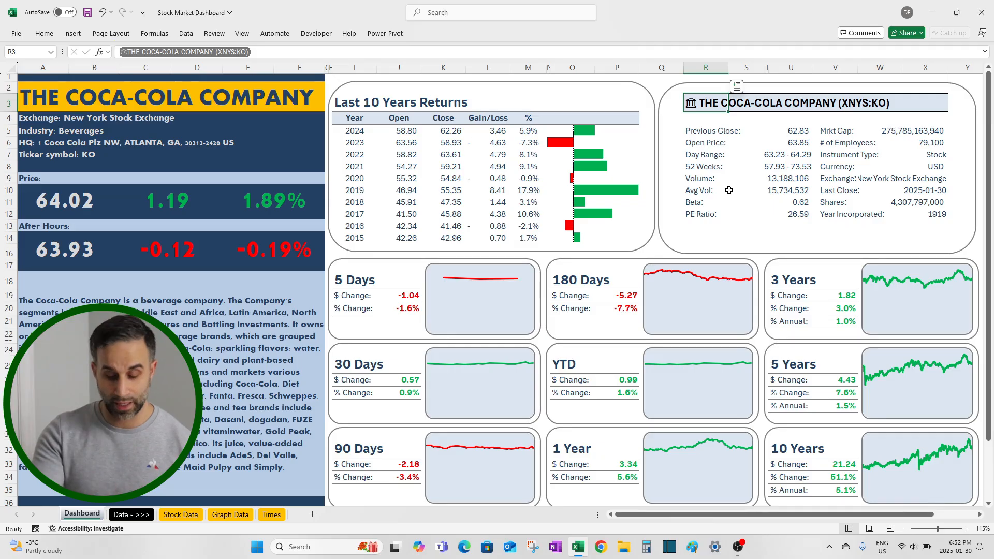
{"action": "type", "text": "VOO"}
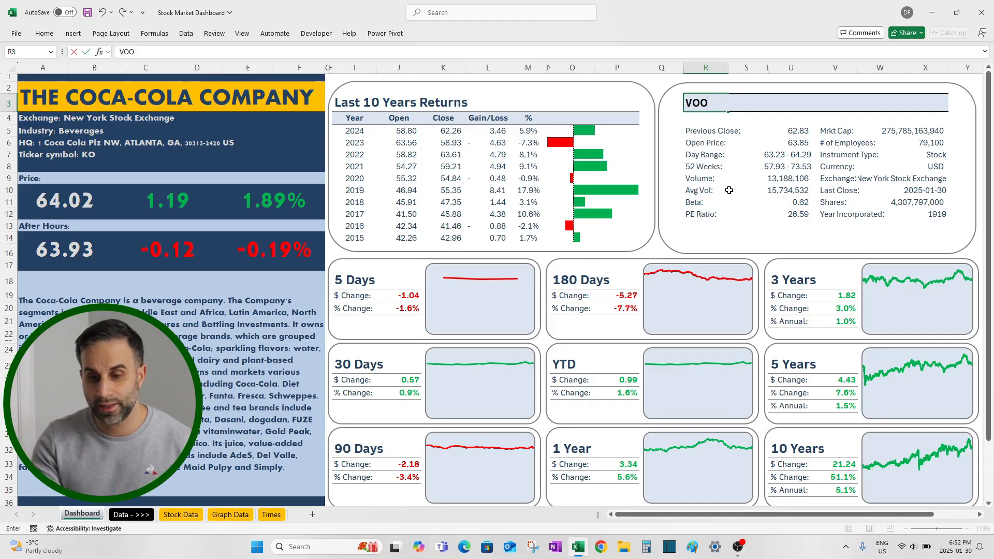
{"action": "key", "text": "Return"}
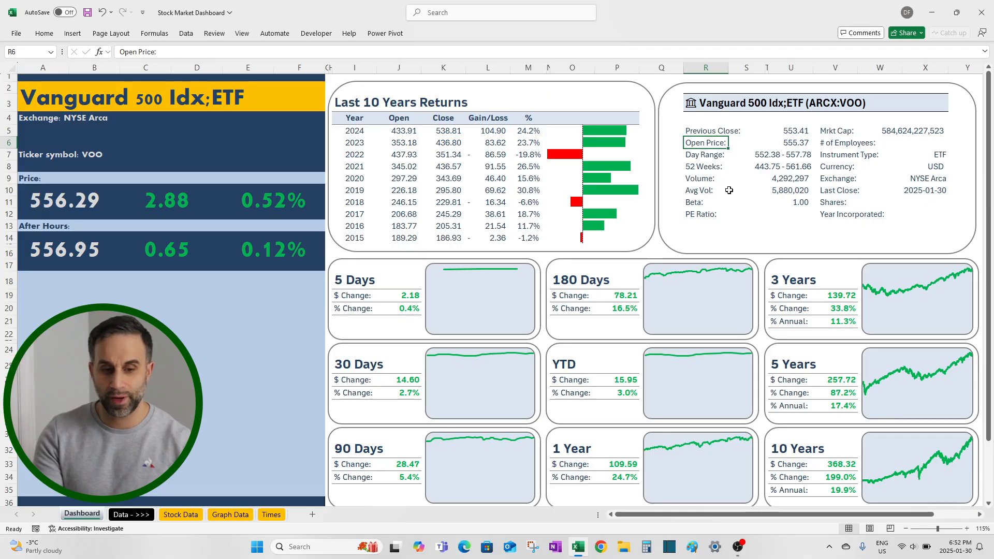
Step: Replace the stock in cell R3 with the ticker AAPL
{"action": "key", "text": "Up"}
{"action": "key", "text": "Up"}
{"action": "key", "text": "Up"}
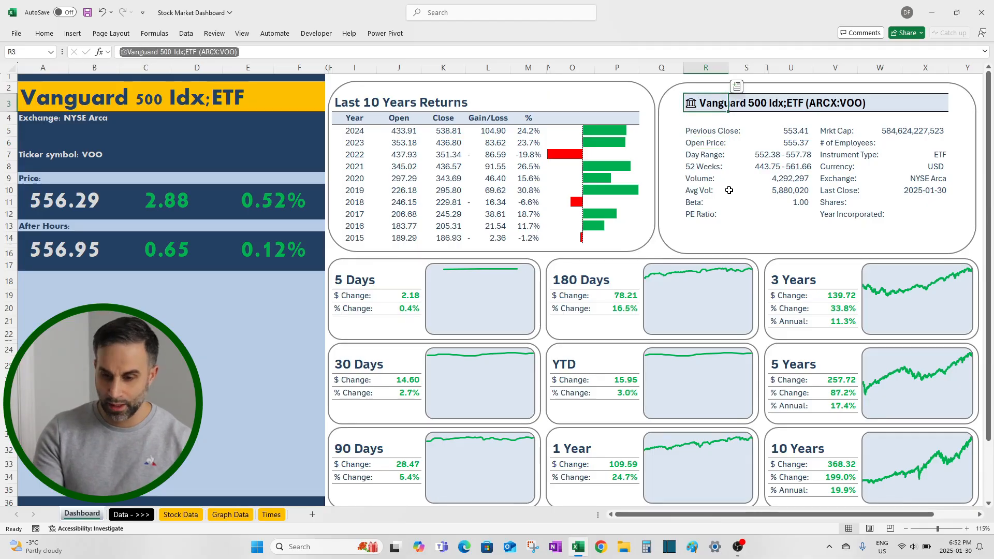
{"action": "type", "text": "AAPL"}
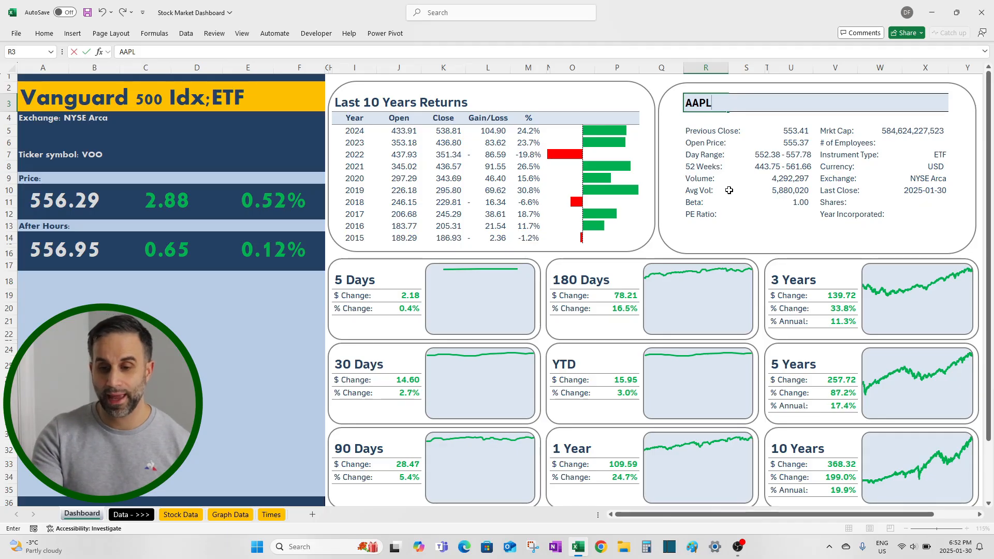
{"action": "key", "text": "ctrl+Return"}
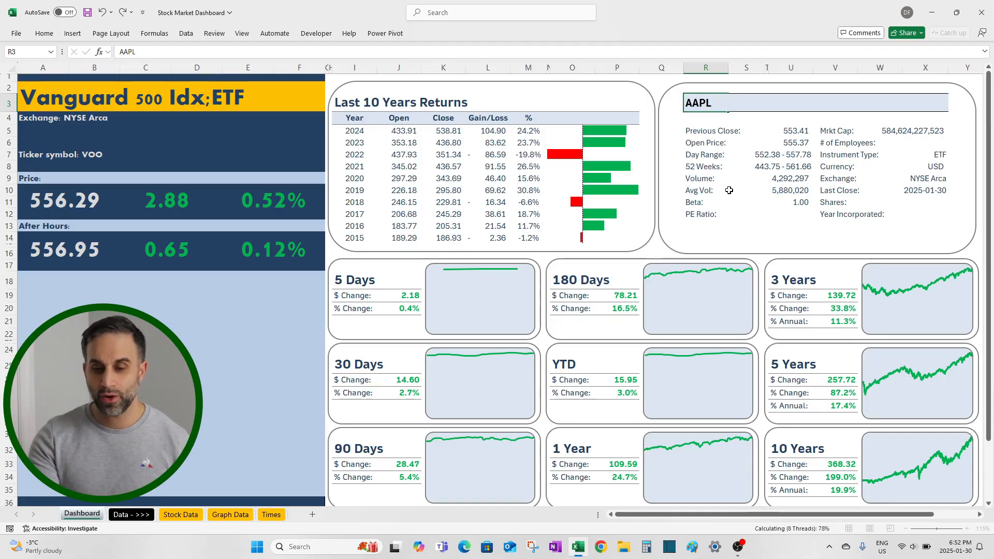
{"action": "key", "text": "Return"}
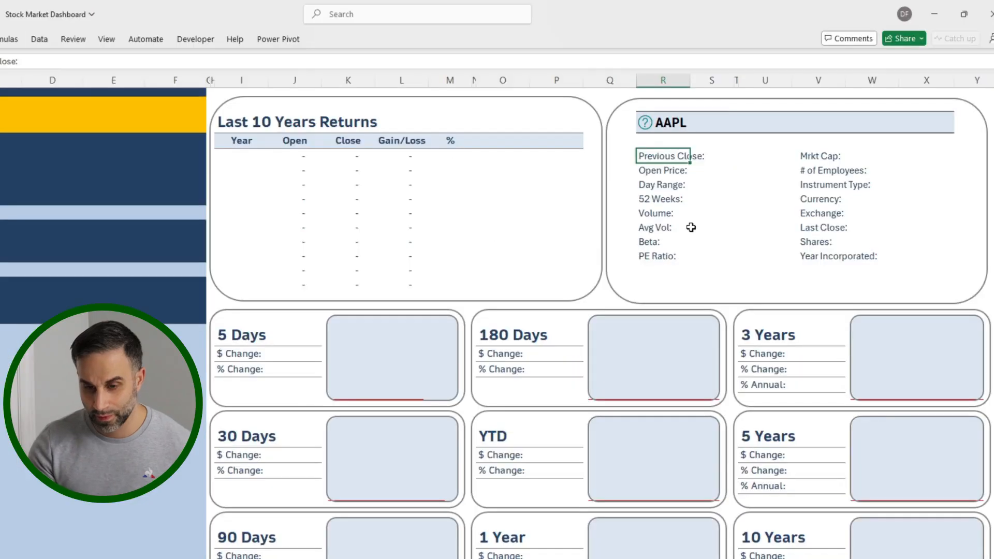
Step: Resolve the ambiguous AAPL entry to the APPLE INC. stock on the Nasdaq Stock Market and recalculate the dashboard
{"action": "left_click", "coordinate": [646, 124]}
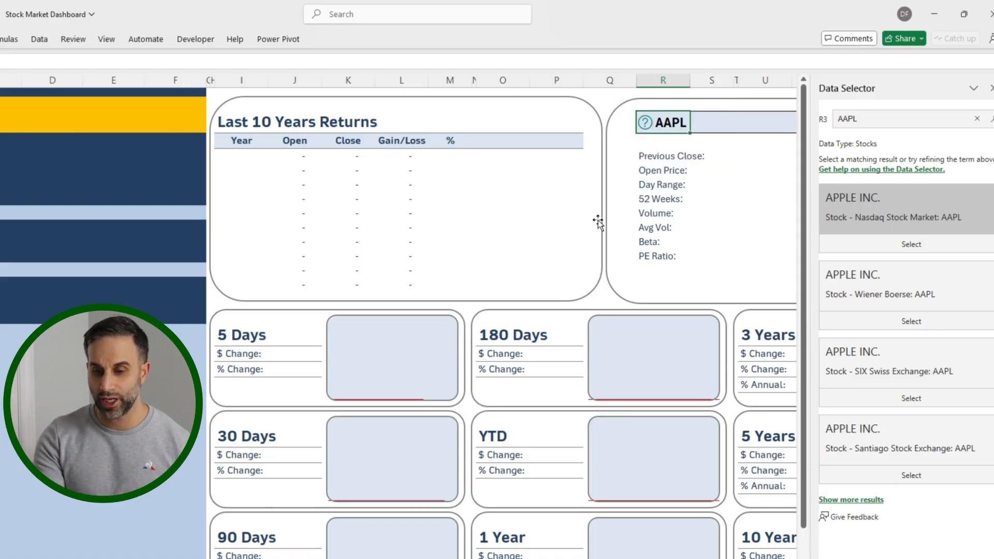
{"action": "left_click", "coordinate": [904, 249]}
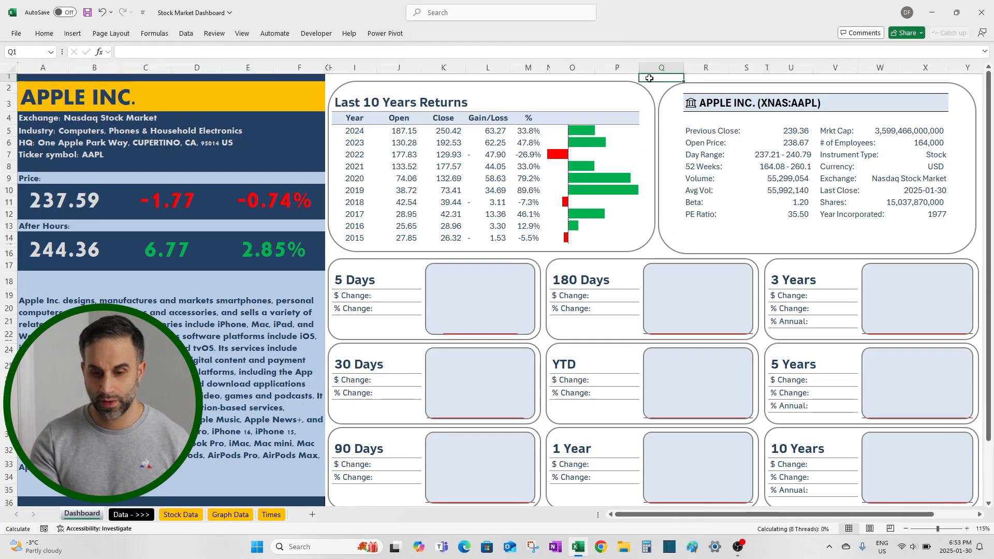
{"action": "key", "text": "ctrl+Home"}
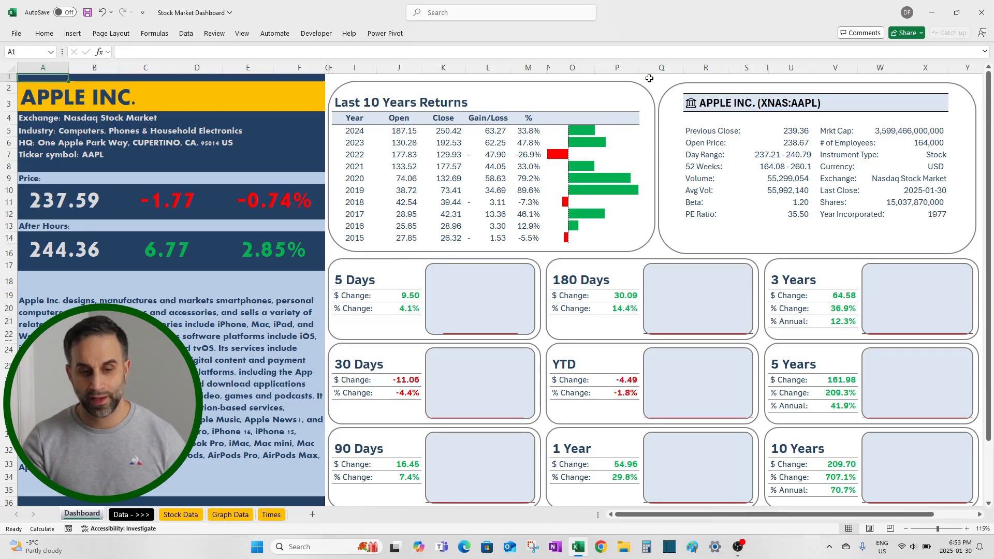
{"action": "key", "text": "F9"}
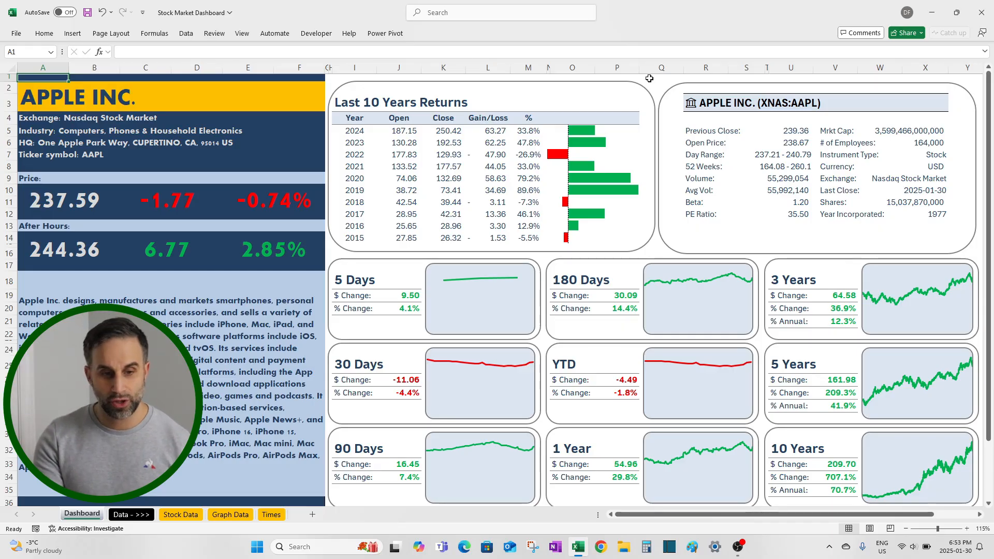
Step: Examine the formulas in column A that pull the company name, exchange, headquarters, ticker, price and description from R3
{"action": "key", "text": "Down"}
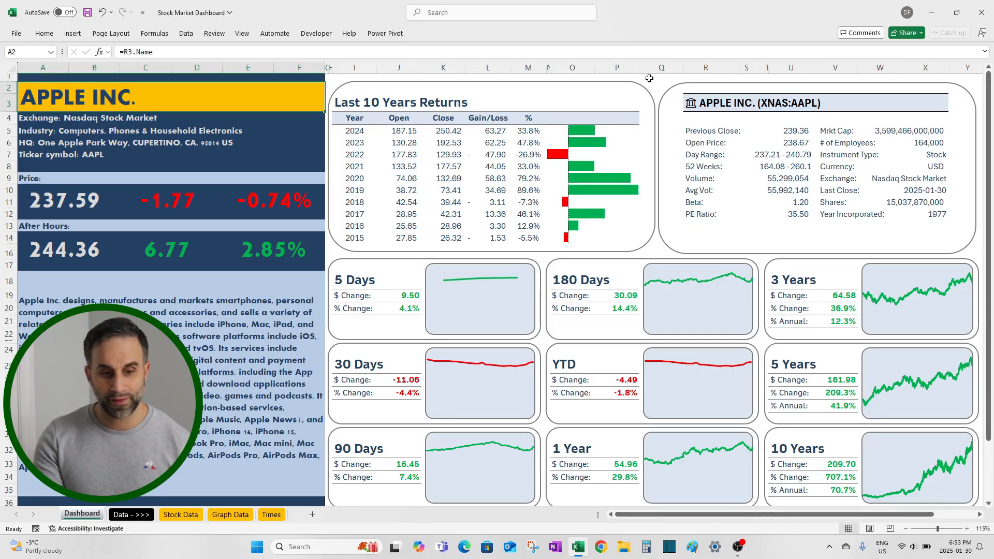
{"action": "key", "text": "Down"}
{"action": "key", "text": "Down"}
{"action": "key", "text": "Down"}
{"action": "key", "text": "Down"}
{"action": "key", "text": "Down"}
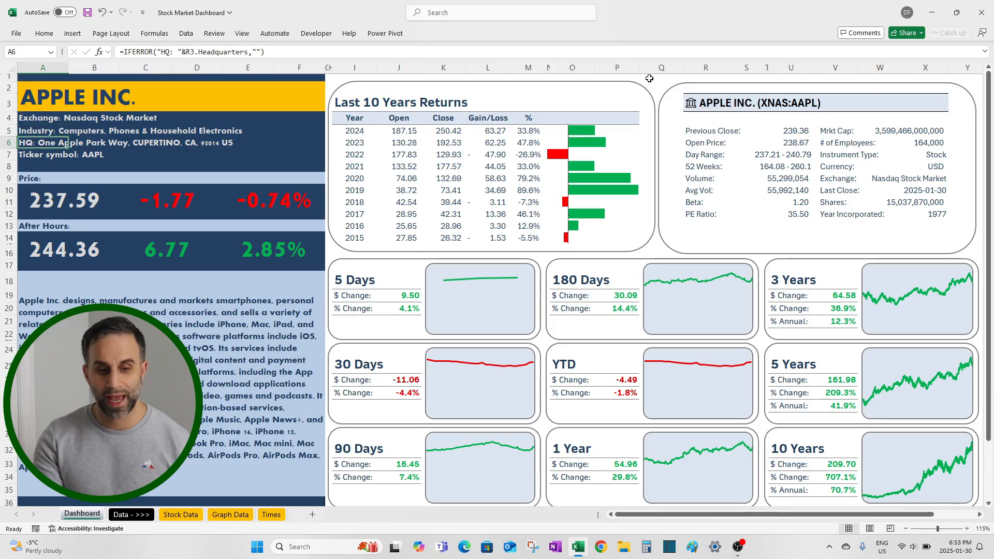
{"action": "key", "text": "Down"}
{"action": "key", "text": "Down"}
{"action": "key", "text": "Down"}
{"action": "key", "text": "Down"}
{"action": "key", "text": "Down"}
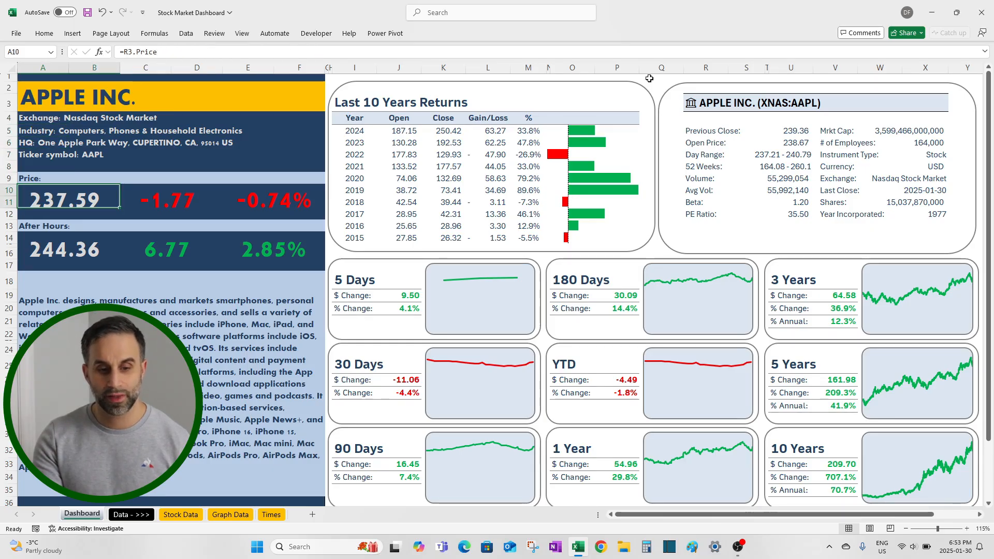
{"action": "key", "text": "Down"}
{"action": "key", "text": "Down"}
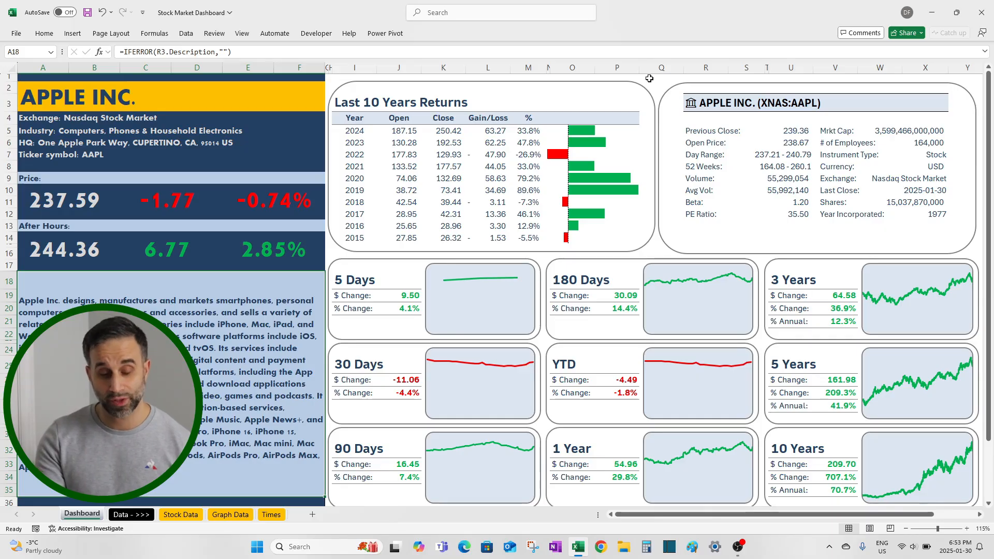
{"action": "key", "text": "Up"}
{"action": "key", "text": "Up"}
{"action": "key", "text": "Up"}
{"action": "key", "text": "Up"}
{"action": "key", "text": "Up"}
{"action": "key", "text": "Up"}
{"action": "key", "text": "Up"}
{"action": "key", "text": "Up"}
{"action": "key", "text": "Up"}
{"action": "key", "text": "Up"}
{"action": "key", "text": "Up"}
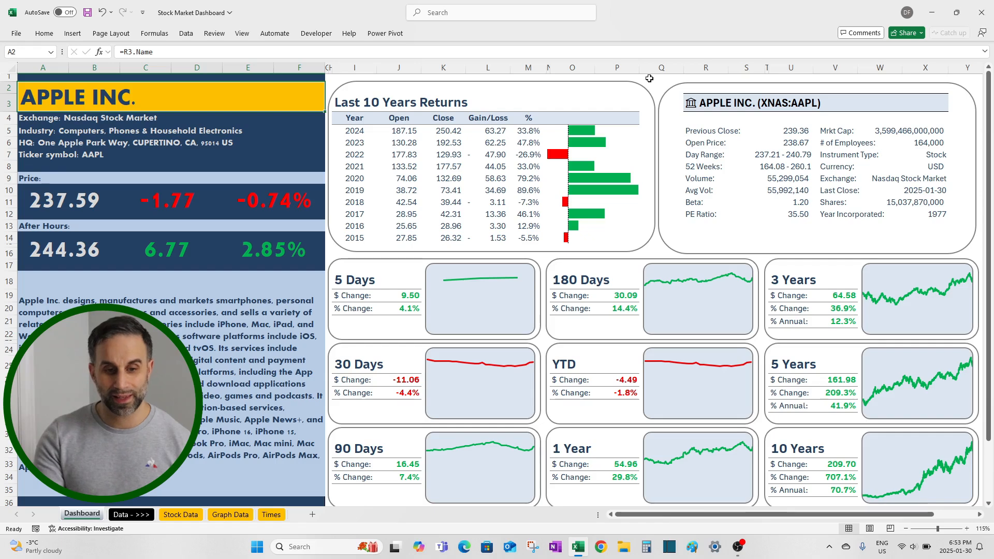
Step: Review the Stocks data type conversion that applies to the ticker in cell R3
{"action": "left_click", "coordinate": [713, 107]}
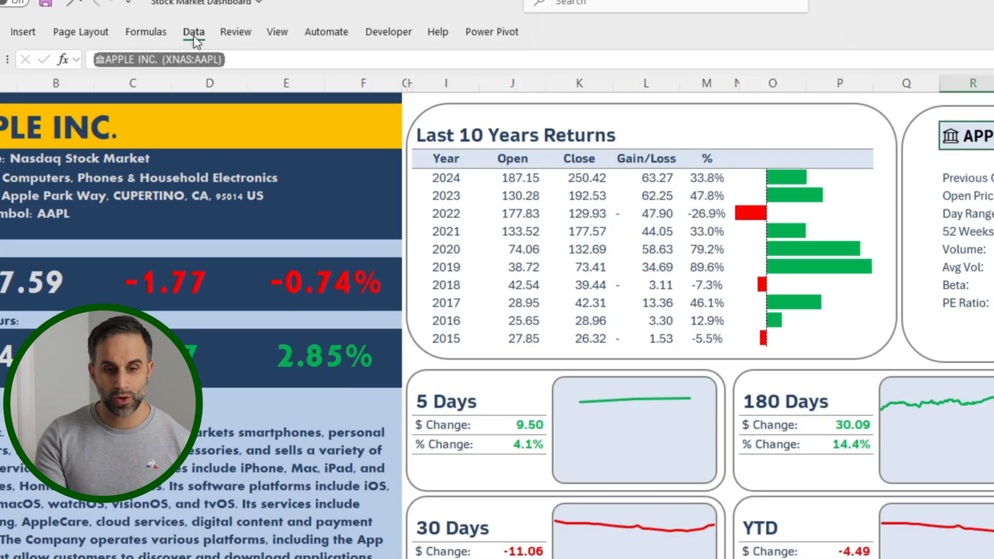
{"action": "left_click", "coordinate": [194, 32]}
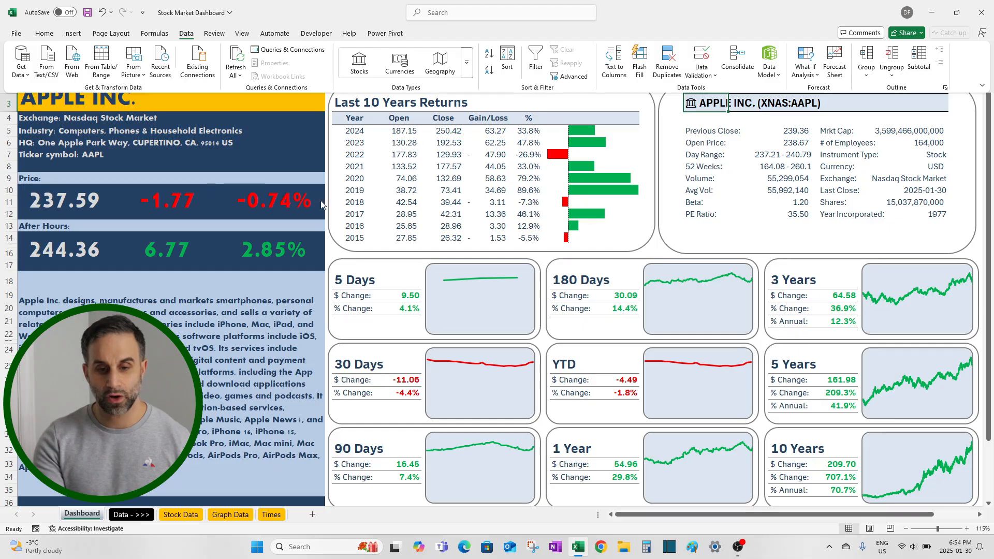
{"action": "left_click", "coordinate": [452, 286]}
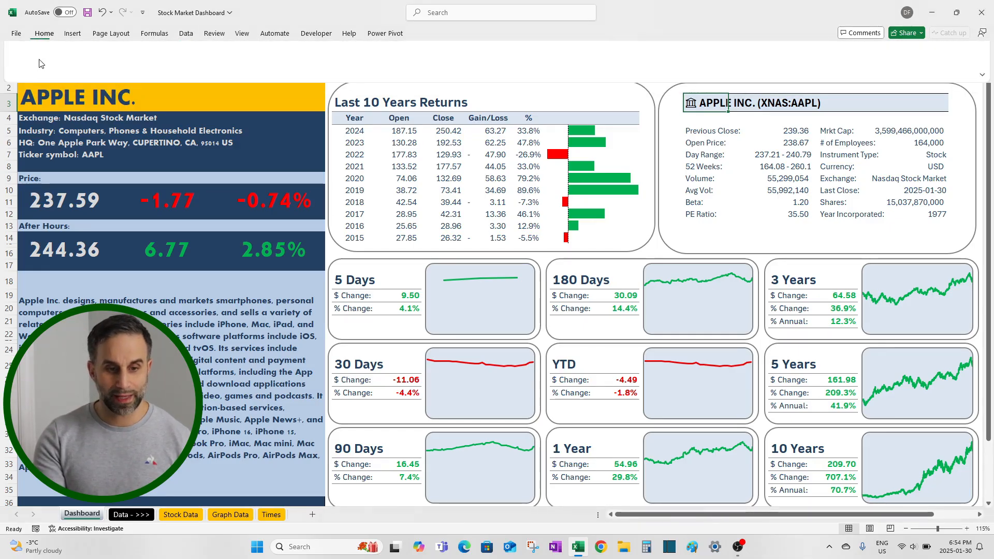
{"action": "left_click", "coordinate": [39, 36]}
{"action": "left_click", "coordinate": [44, 129]}
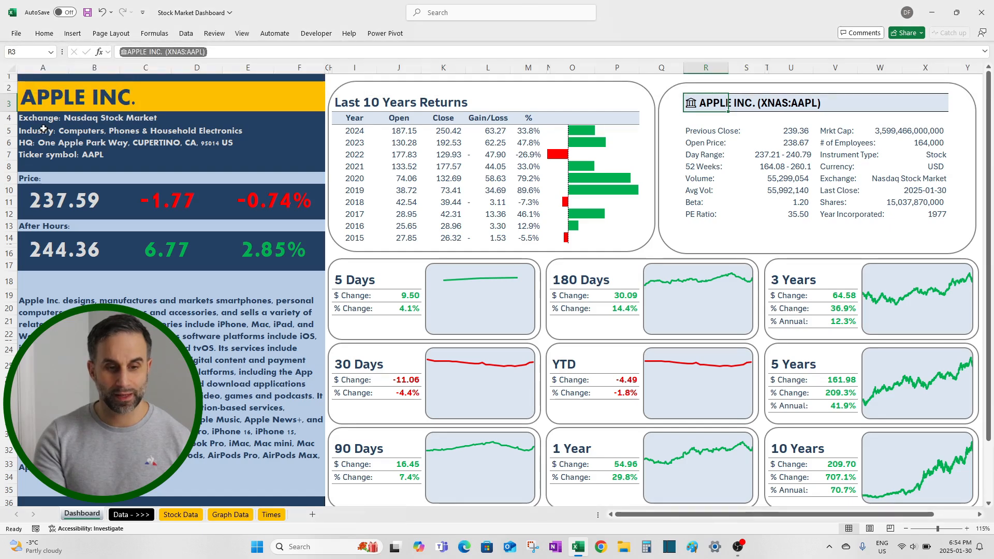
Step: Enter a formula in the company title cell A2 that returns the Name field of the stock in R3
{"action": "left_click", "coordinate": [42, 98]}
{"action": "type", "text": "="}
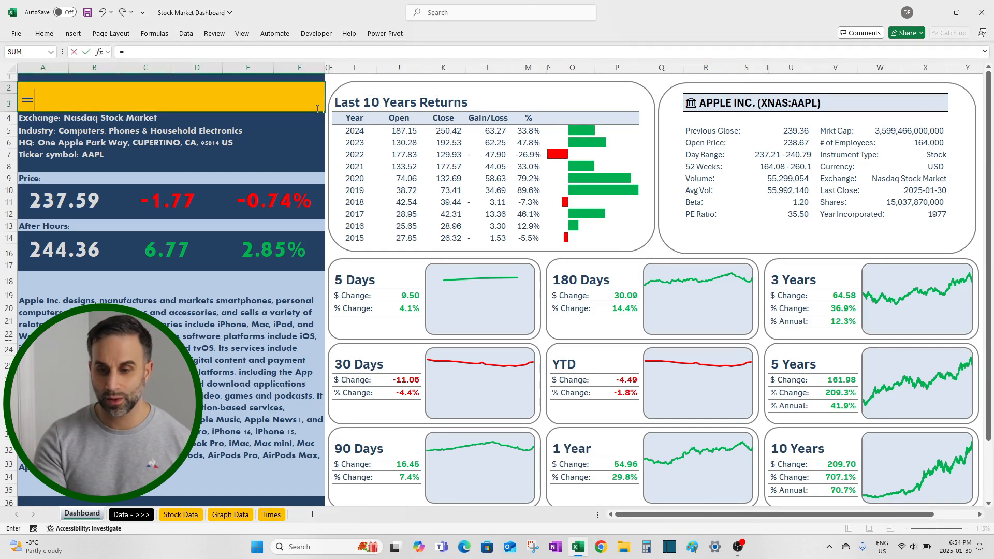
{"action": "left_click", "coordinate": [709, 104]}
{"action": "type", "text": "."}
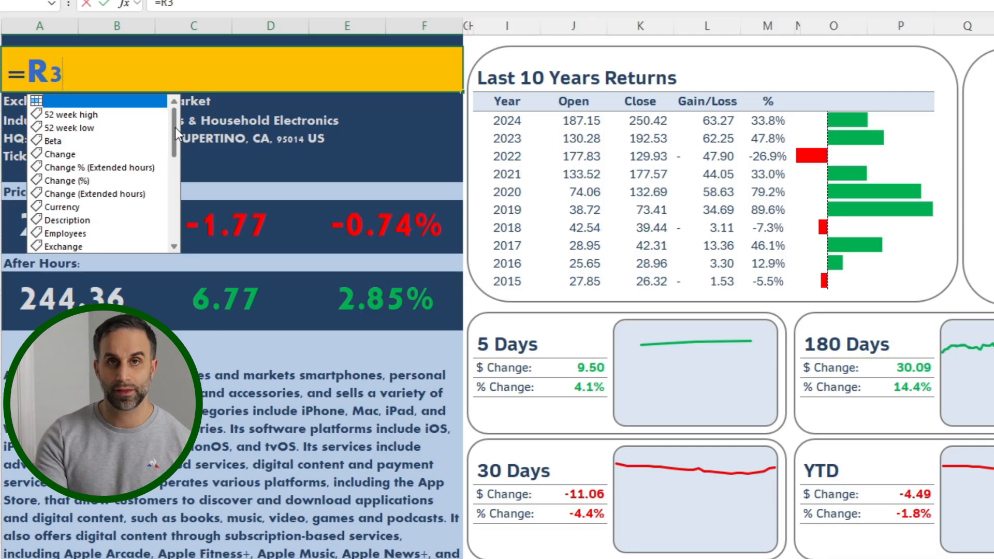
{"action": "left_click_drag", "start_coordinate": [175, 127], "coordinate": [173, 184]}
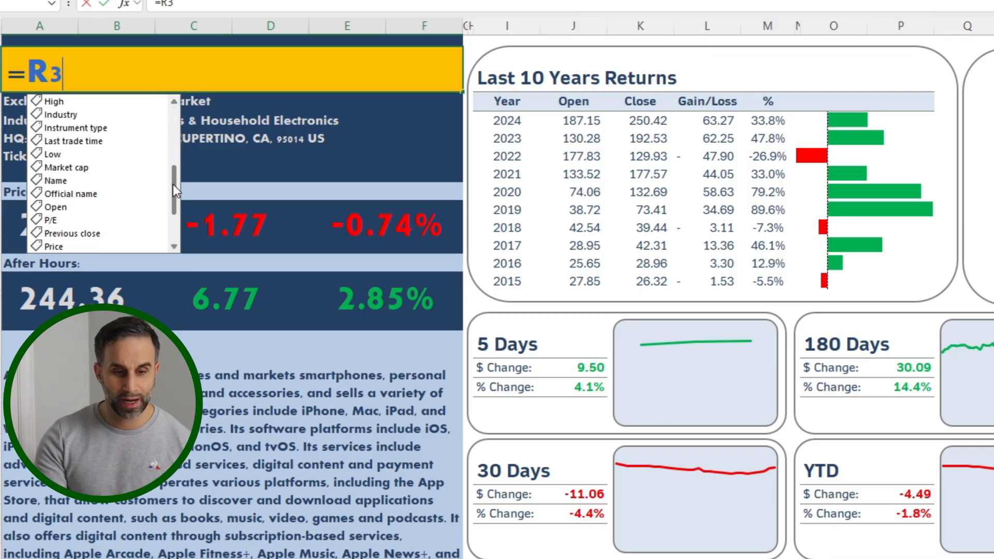
{"action": "left_click", "coordinate": [58, 180]}
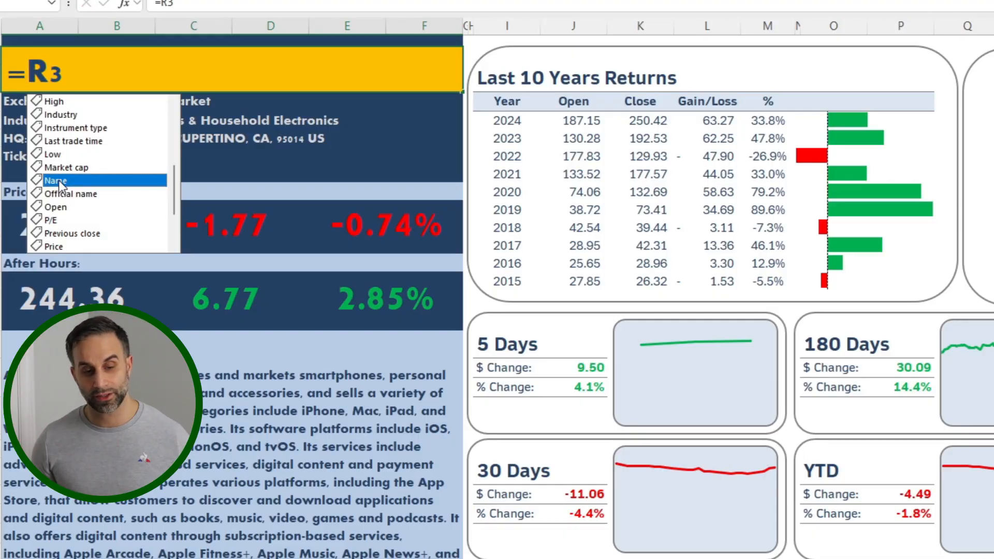
{"action": "key", "text": "Return"}
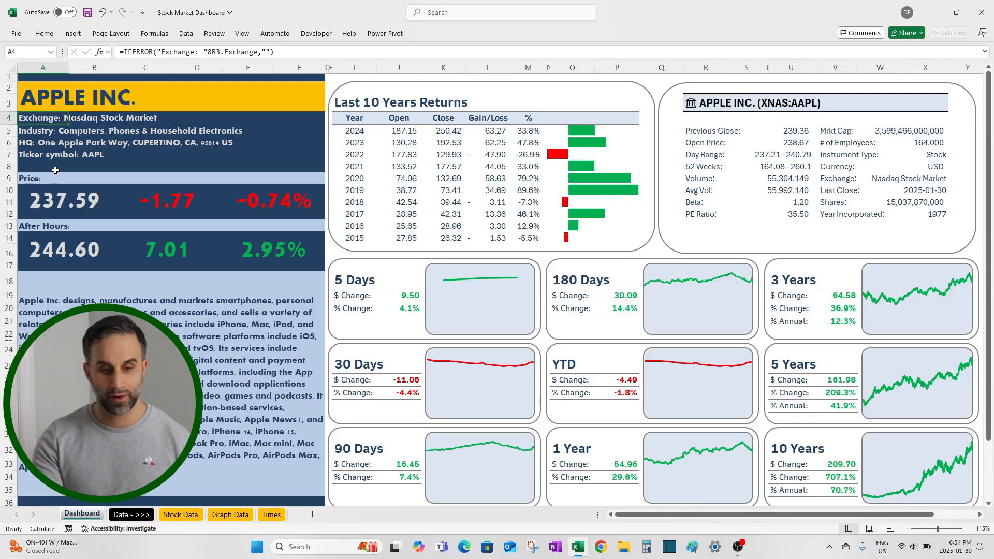
Step: Enter the formula =R3.Price in the price cell A10 and return to the company title cell A2
{"action": "key", "text": "Down"}
{"action": "key", "text": "Down"}
{"action": "key", "text": "Down"}
{"action": "key", "text": "Down"}
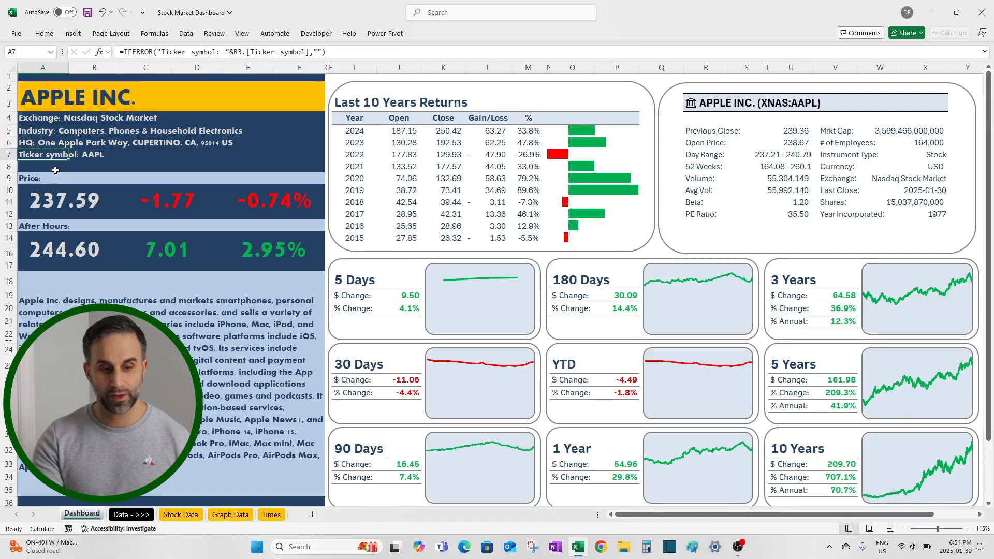
{"action": "key", "text": "Down"}
{"action": "type", "text": "="}
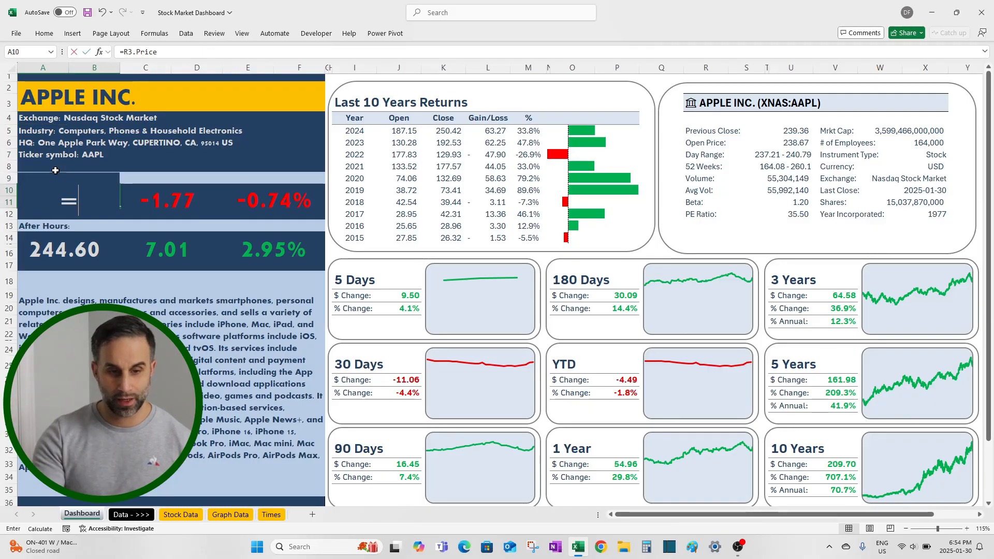
{"action": "left_click", "coordinate": [715, 103]}
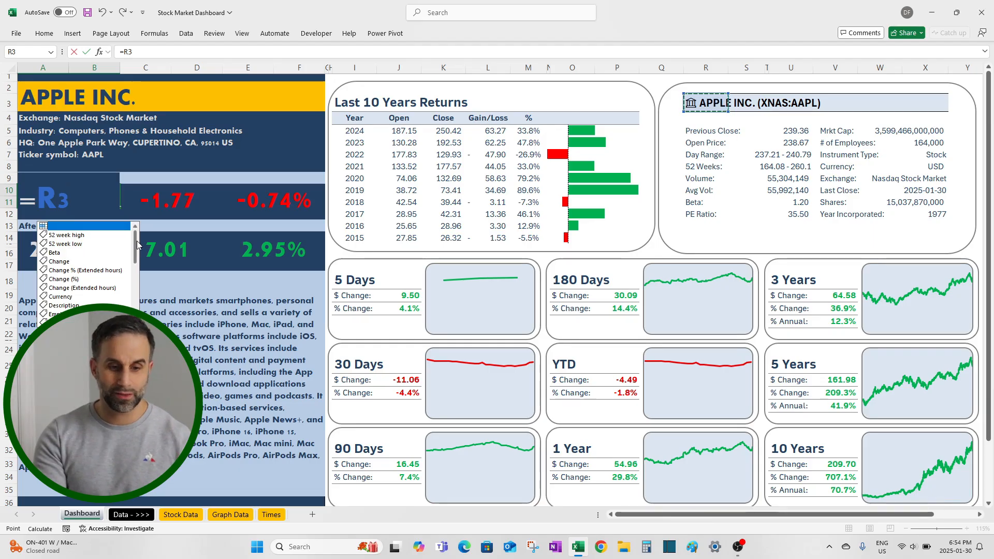
{"action": "scroll", "coordinate": [138, 249], "scroll_direction": "down", "scroll_amount": 2}
{"action": "left_click_drag", "start_coordinate": [137, 258], "coordinate": [136, 297]}
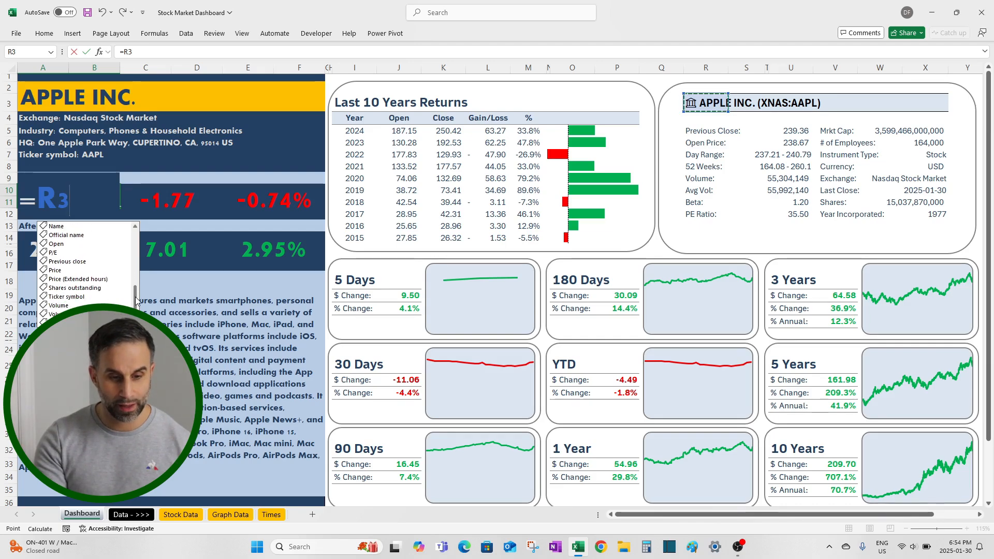
{"action": "double_click", "coordinate": [68, 273]}
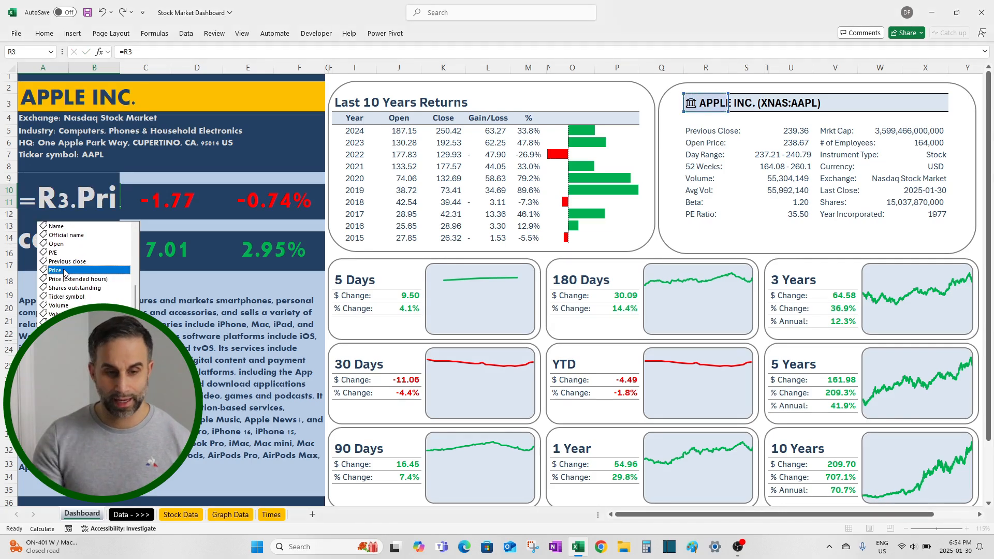
{"action": "key", "text": "Return"}
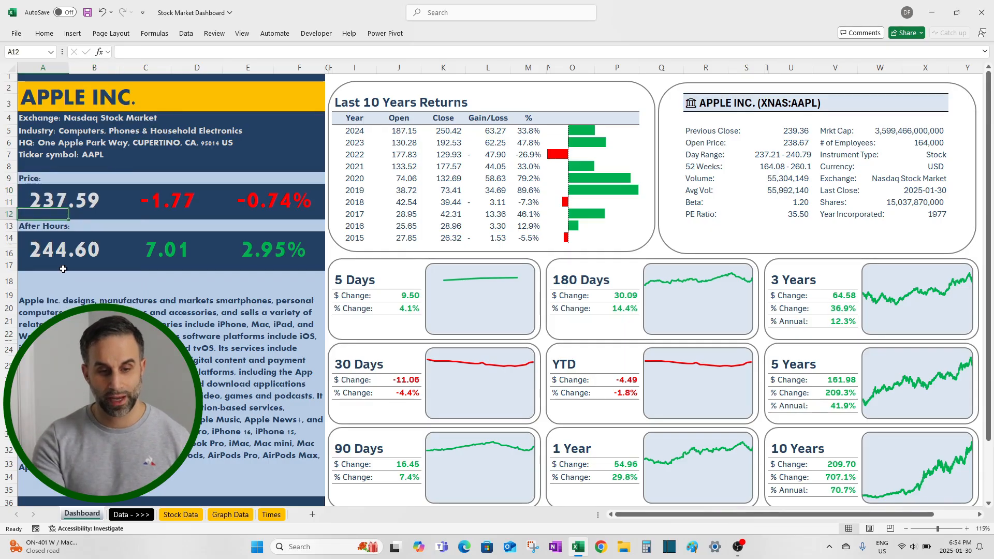
{"action": "left_click", "coordinate": [51, 103]}
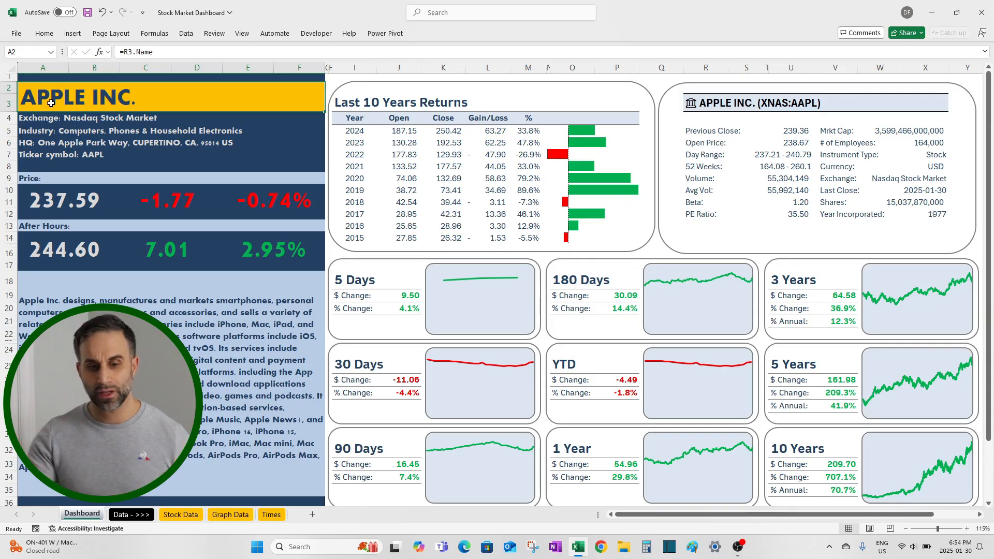
Step: Examine the formulas for year, open and close in the 2024 row of the Last 10 Years Returns table
{"action": "left_click", "coordinate": [354, 130]}
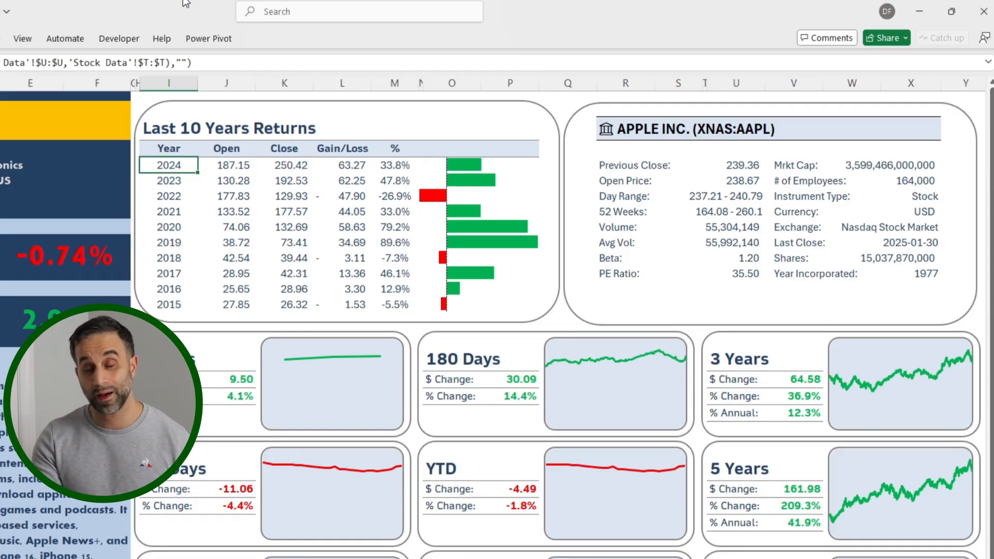
{"action": "key", "text": "Right"}
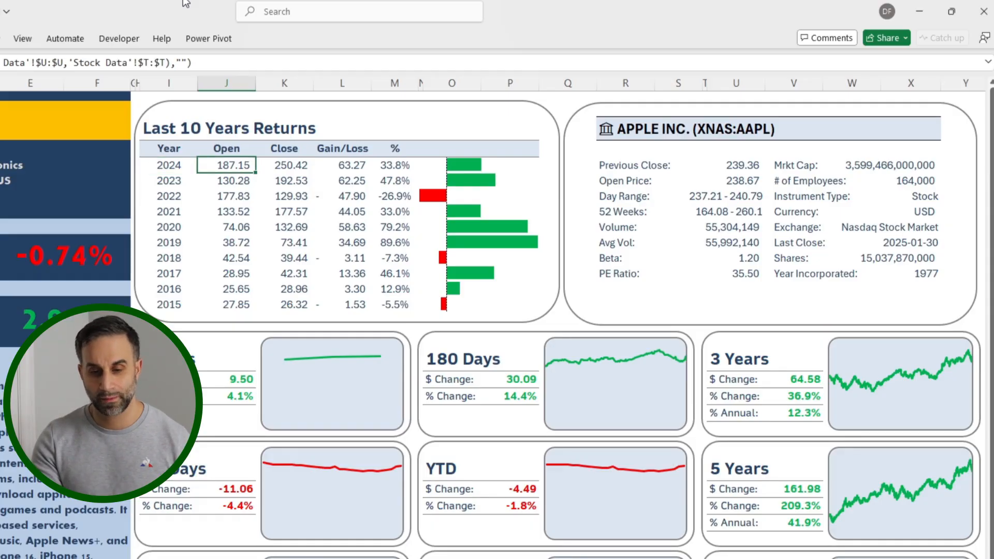
{"action": "key", "text": "Right"}
{"action": "key", "text": "Right"}
{"action": "key", "text": "Right"}
{"action": "key", "text": "Right"}
{"action": "key", "text": "Right"}
{"action": "key", "text": "Right"}
{"action": "key", "text": "Right"}
{"action": "key", "text": "Right"}
{"action": "key", "text": "Right"}
{"action": "key", "text": "Right"}
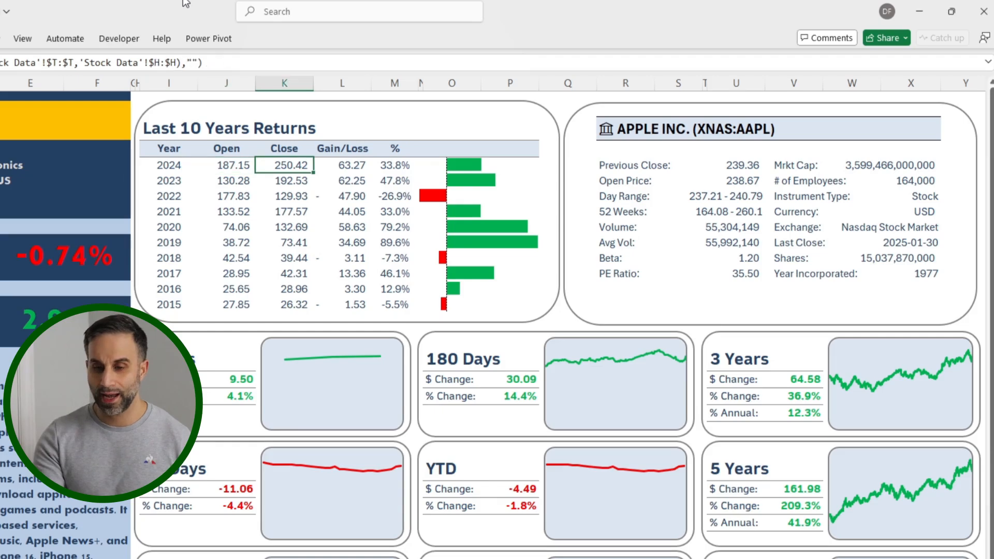
{"action": "key", "text": "Right"}
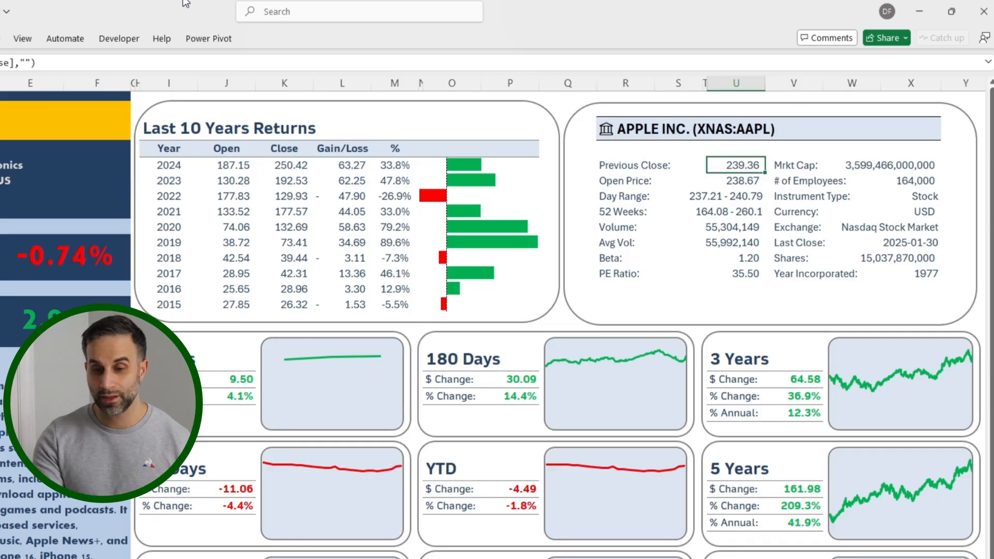
Step: Review the company detail cells from Previous Close down to PE Ratio
{"action": "key", "text": "Down"}
{"action": "key", "text": "Down"}
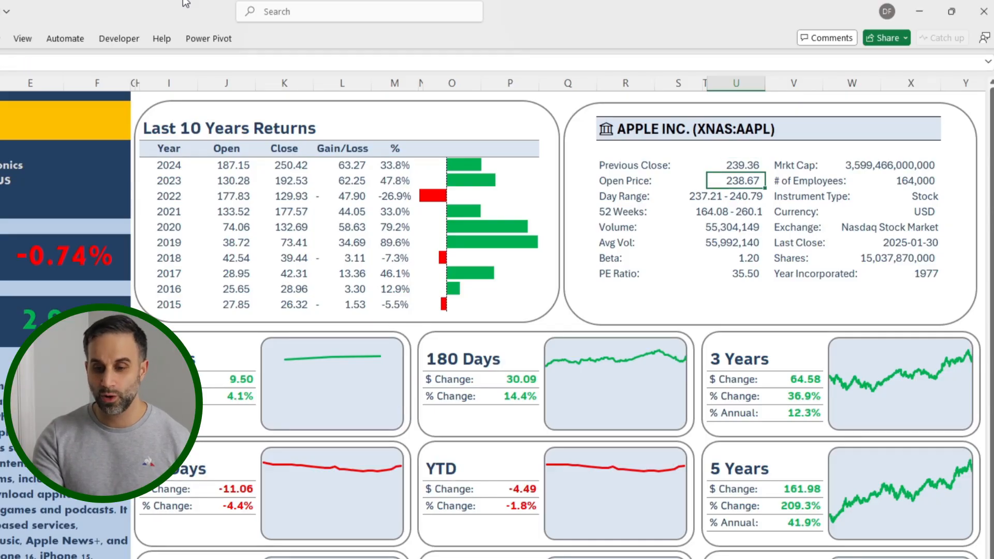
{"action": "key", "text": "Down"}
{"action": "key", "text": "Down"}
{"action": "key", "text": "Down"}
{"action": "key", "text": "Down"}
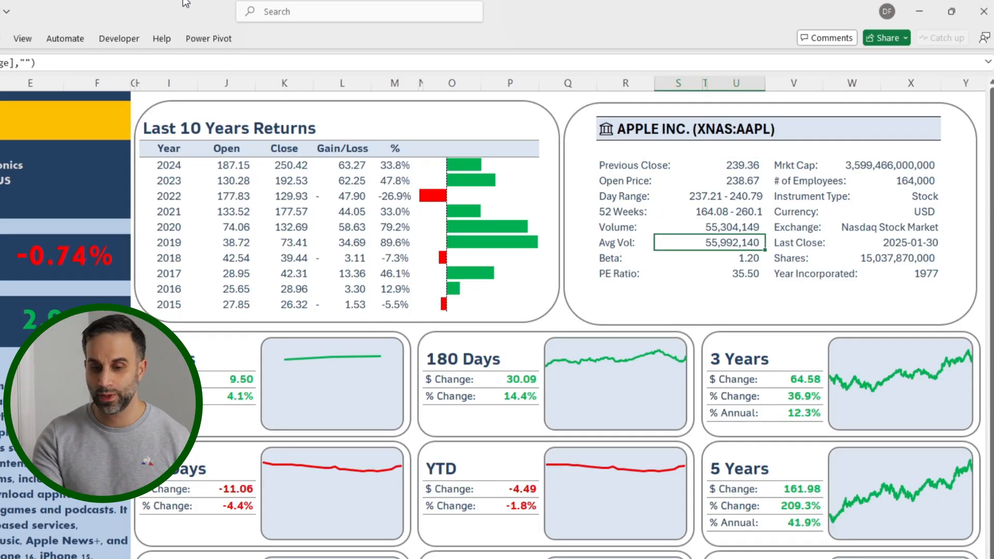
{"action": "key", "text": "Down"}
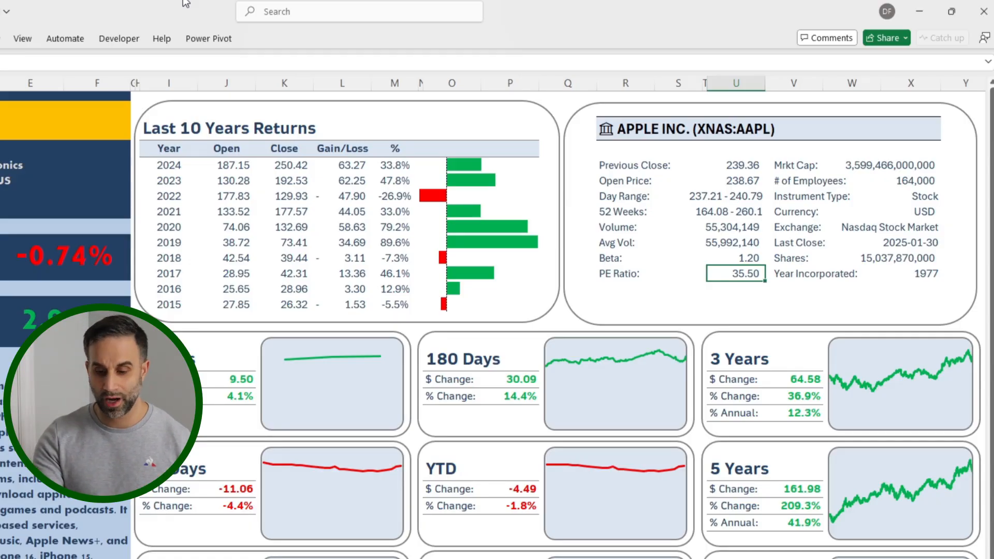
Step: Replace the PE Ratio cell's content with a formula that returns the P/E field of the stock in R3
{"action": "key", "text": "F2"}
{"action": "key", "text": "shift+Home"}
{"action": "type", "text": "="}
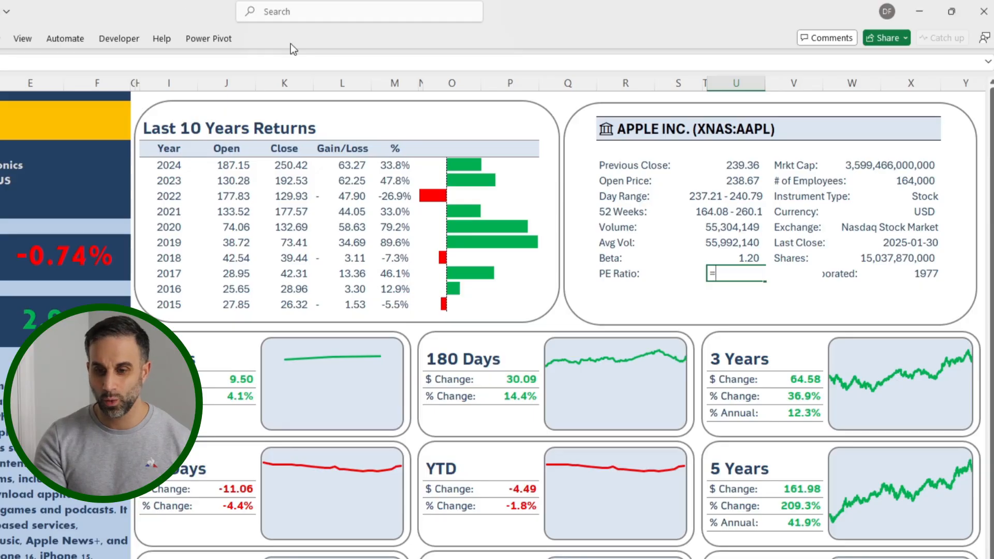
{"action": "left_click", "coordinate": [626, 129]}
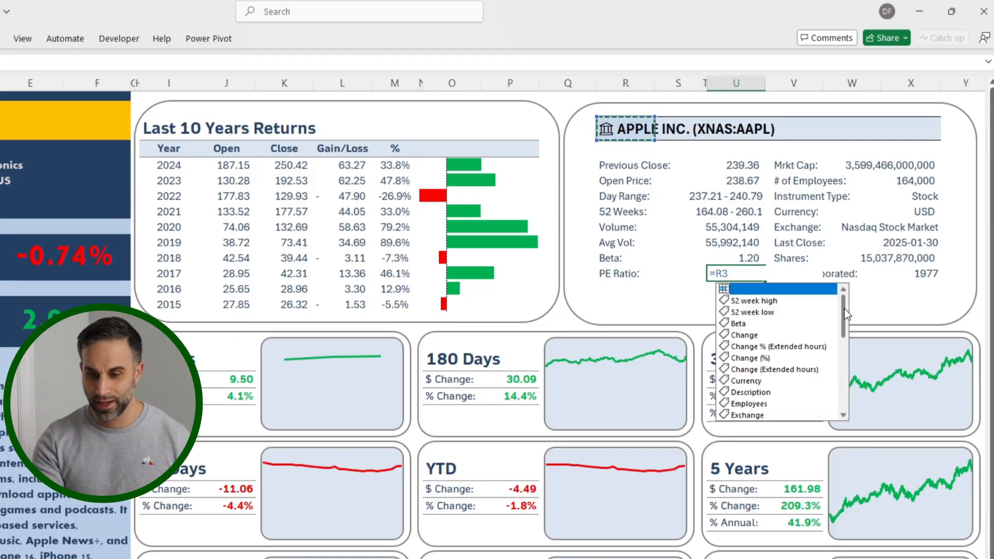
{"action": "left_click_drag", "start_coordinate": [844, 309], "coordinate": [842, 386]}
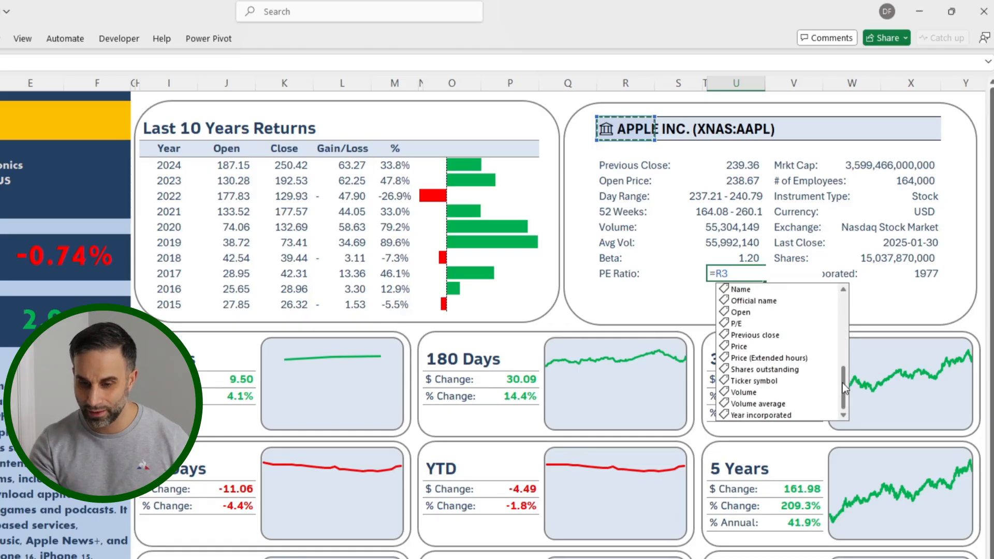
{"action": "left_click", "coordinate": [743, 325]}
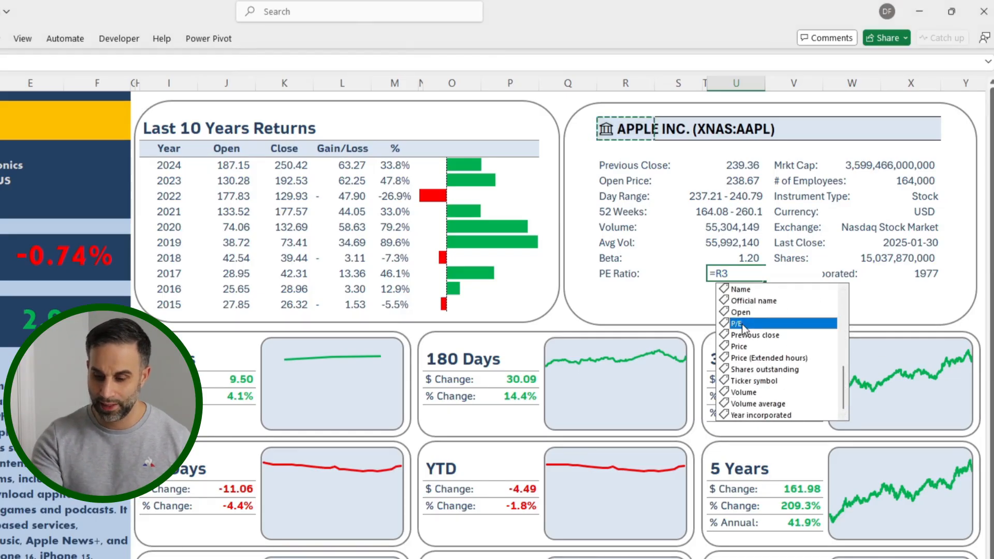
{"action": "double_click", "coordinate": [743, 325]}
{"action": "key", "text": "Return"}
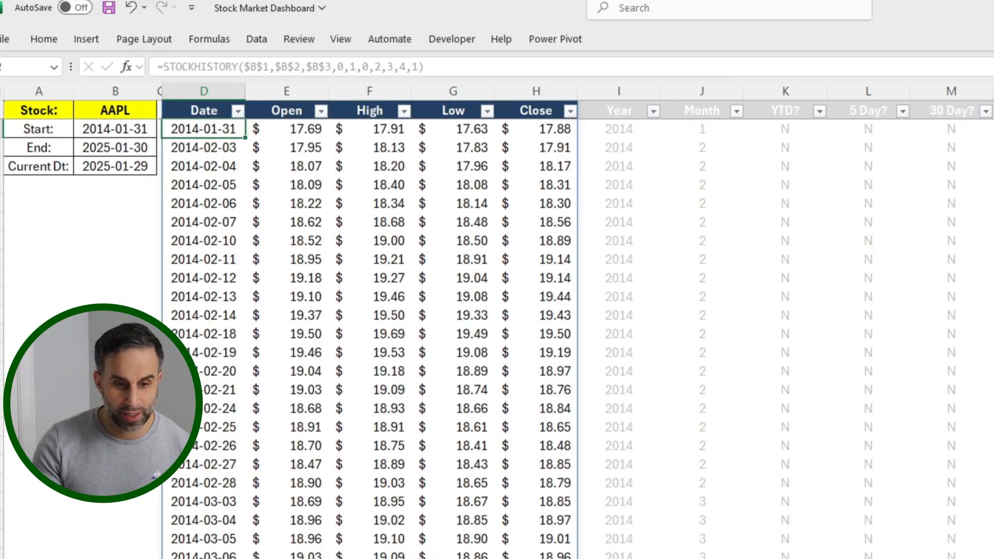
Step: Examine the Stock Data sheet's ticker, start, end and current date formulas in column B and the STOCKHISTORY formula in D1
{"action": "left_click", "coordinate": [112, 110]}
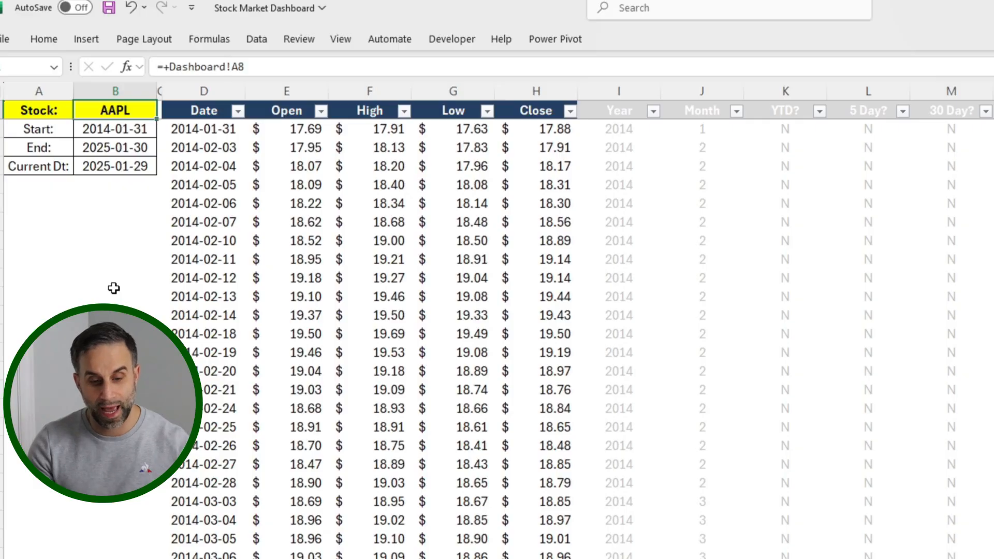
{"action": "key", "text": "Down"}
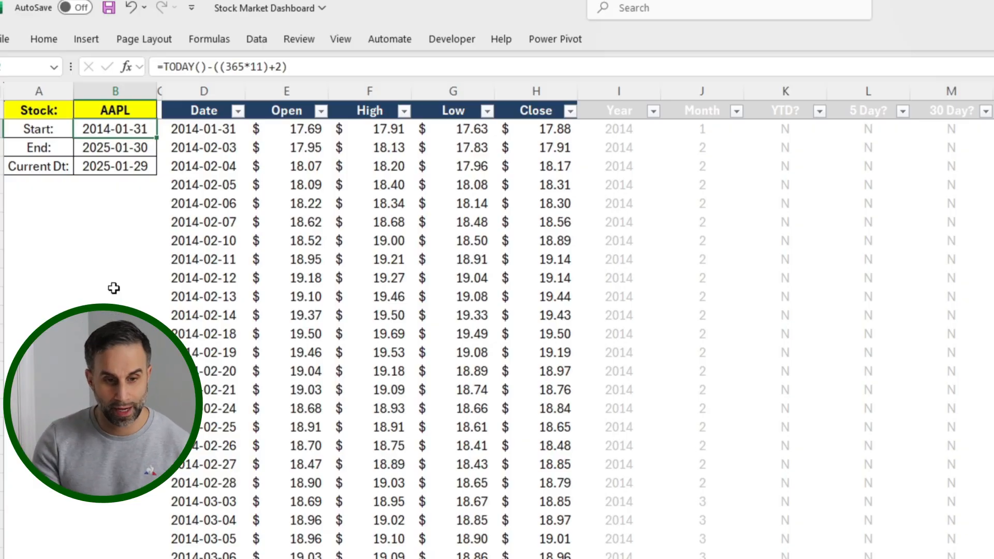
{"action": "key", "text": "Down"}
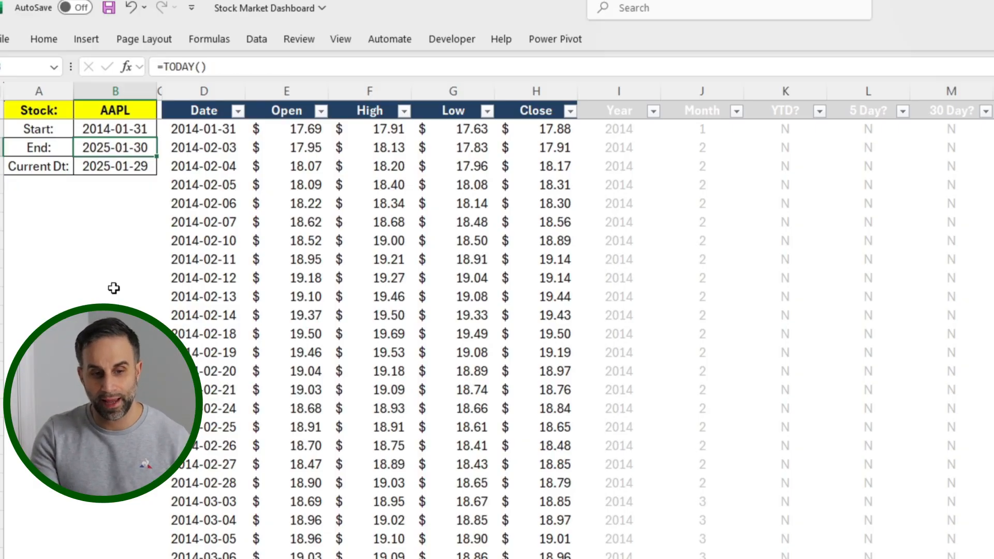
{"action": "key", "text": "Down"}
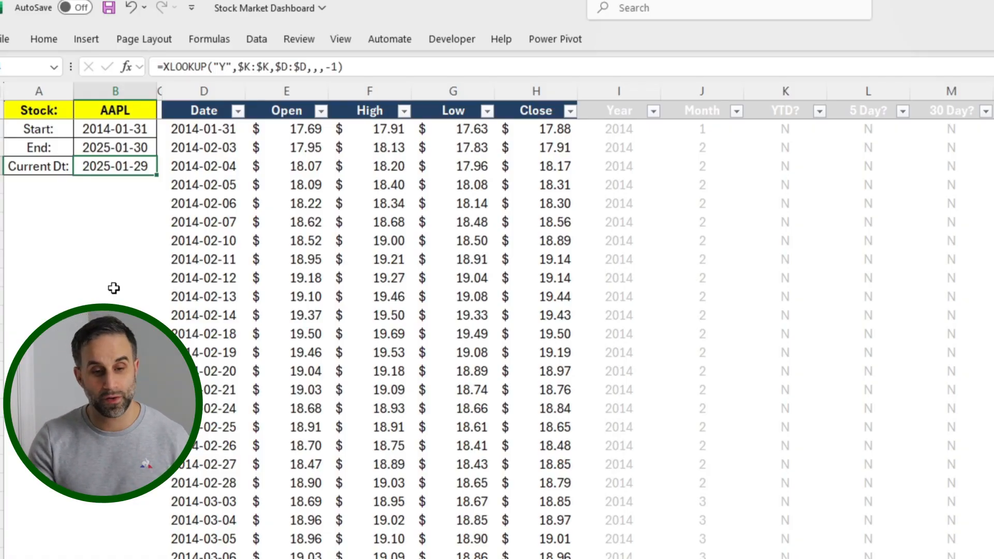
{"action": "key", "text": "Right"}
{"action": "key", "text": "Right"}
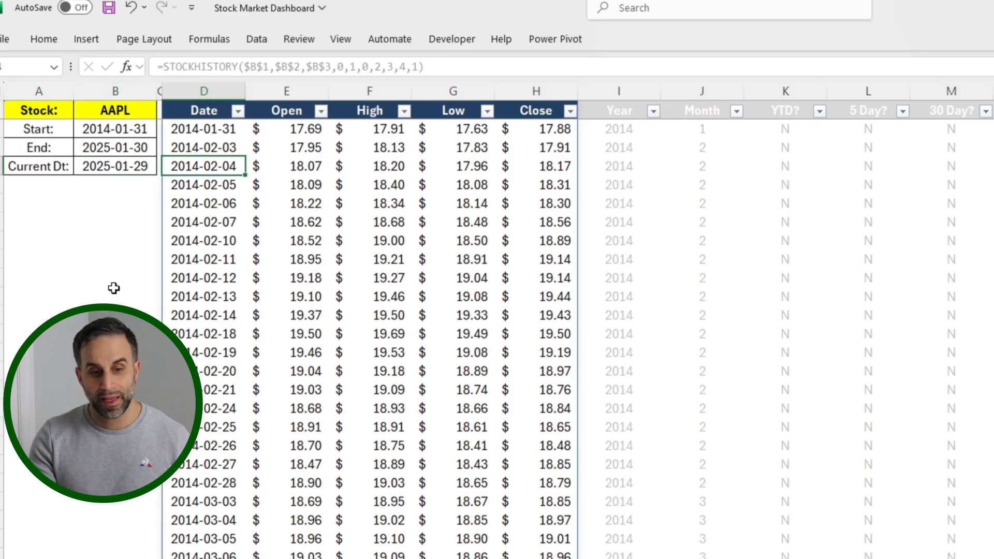
{"action": "key", "text": "Up"}
{"action": "key", "text": "Up"}
{"action": "key", "text": "Up"}
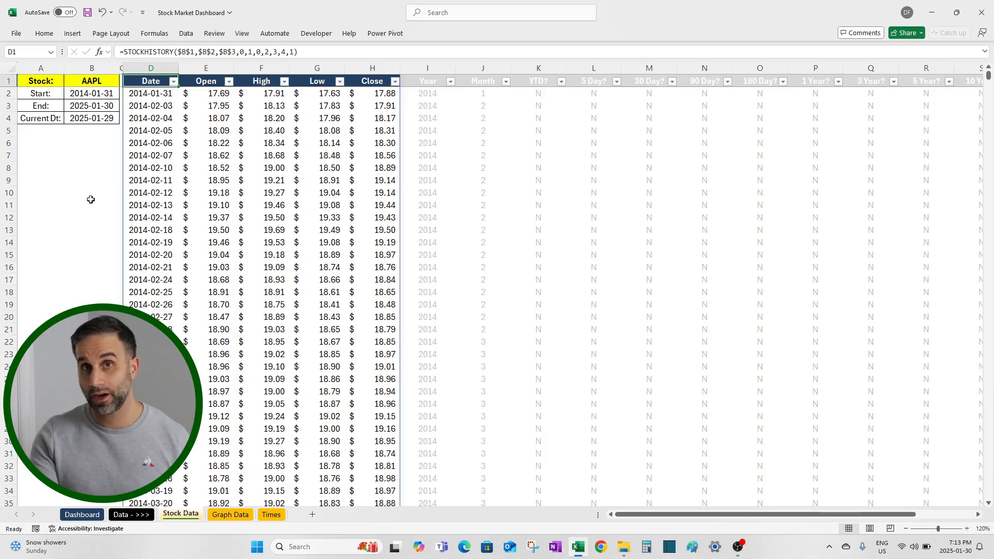
Step: Start a STOCKHISTORY formula in cell D1 with the absolute reference $B$1 as the stock argument
{"action": "key", "text": "Down"}
{"action": "key", "text": "Up"}
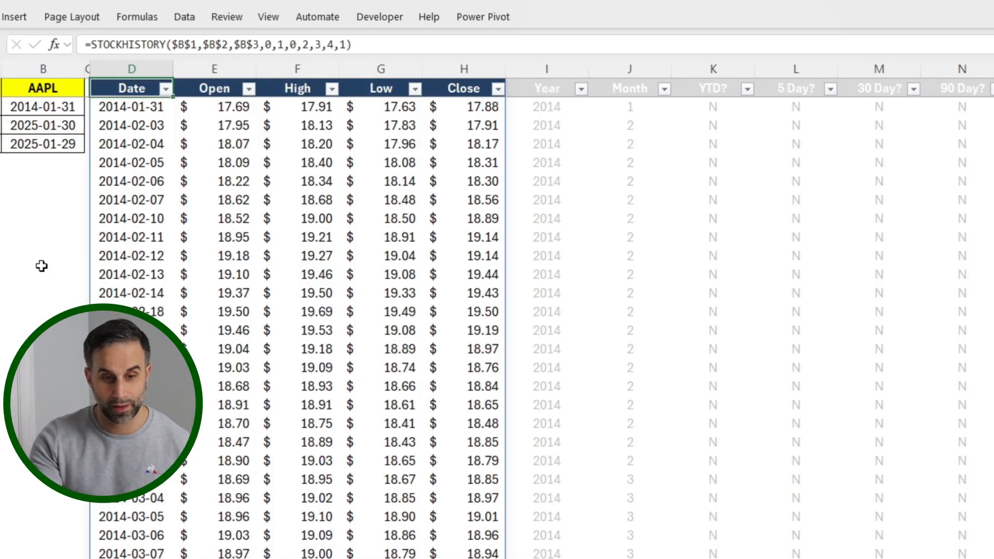
{"action": "type", "text": "=sto"}
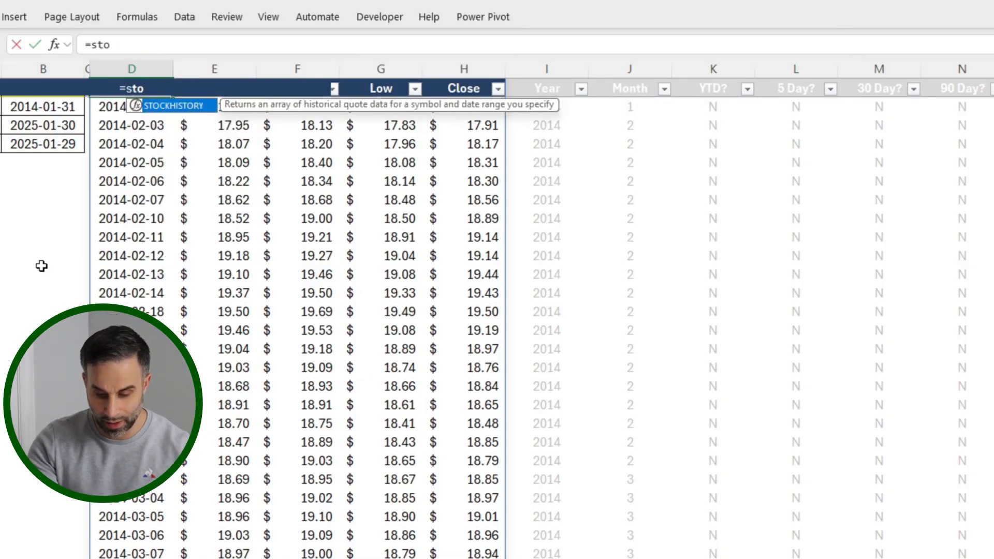
{"action": "type", "text": "ckhistory("}
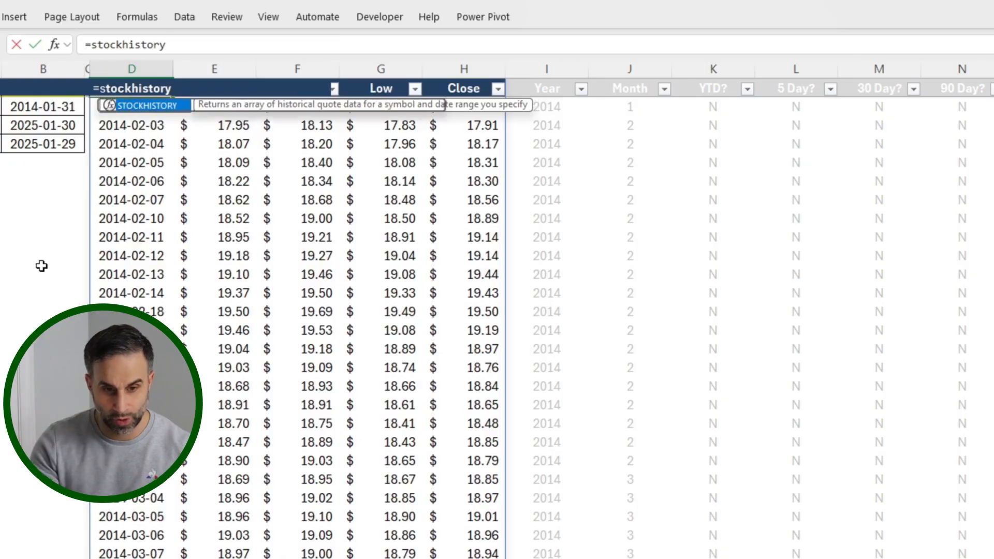
{"action": "left_click", "coordinate": [33, 179]}
{"action": "key", "text": "ctrl+Up"}
{"action": "key", "text": "ctrl+Up"}
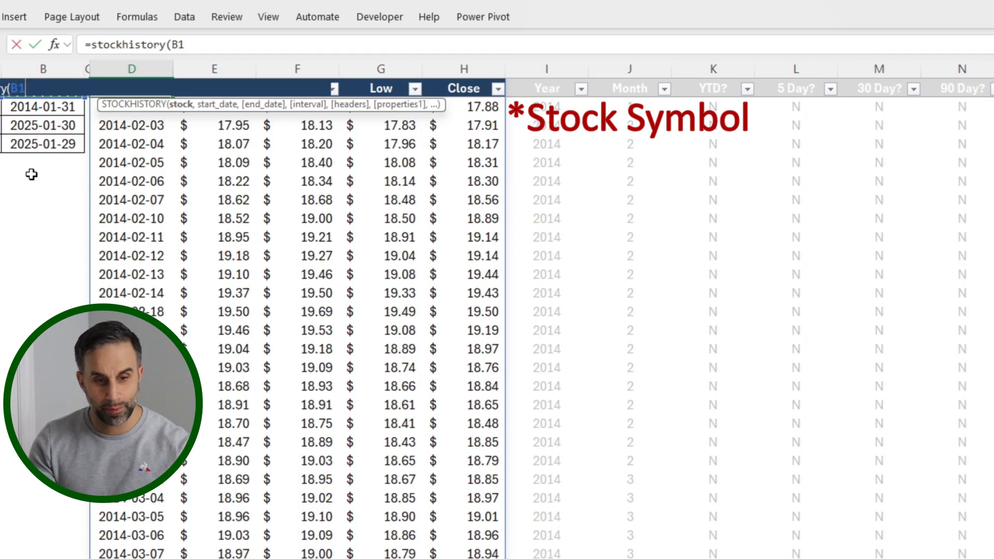
{"action": "key", "text": "F4"}
{"action": "type", "text": ","}
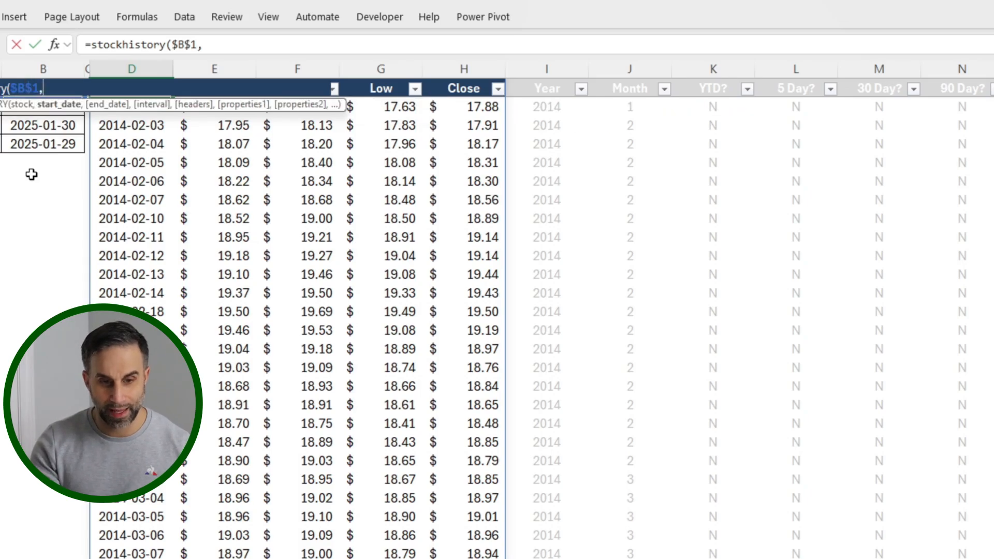
Step: Add the absolute reference $B$2 as the start date of the STOCKHISTORY formula
{"action": "left_click", "coordinate": [32, 178]}
{"action": "key", "text": "Up"}
{"action": "key", "text": "Up"}
{"action": "key", "text": "Up"}
{"action": "key", "text": "Up"}
{"action": "key", "text": "Up"}
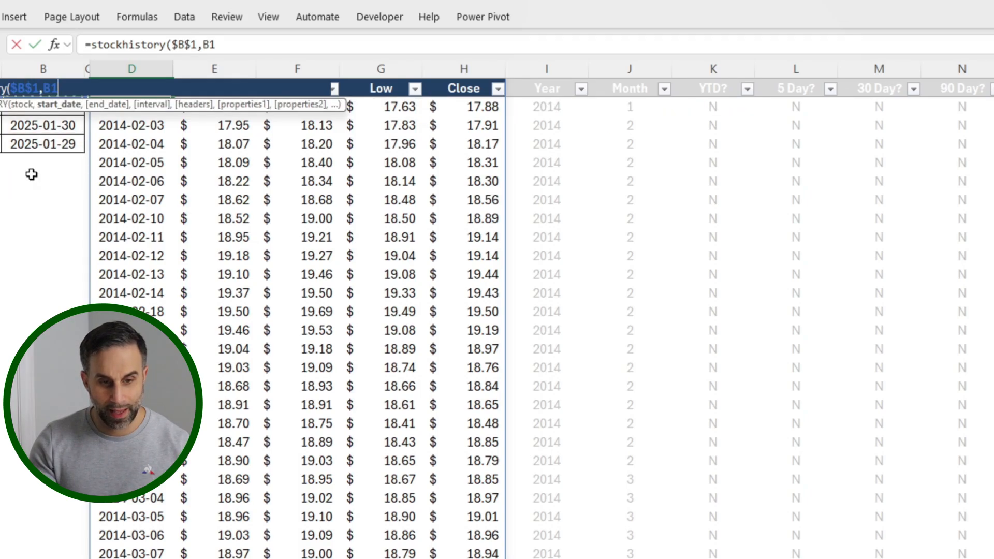
{"action": "key", "text": "Down"}
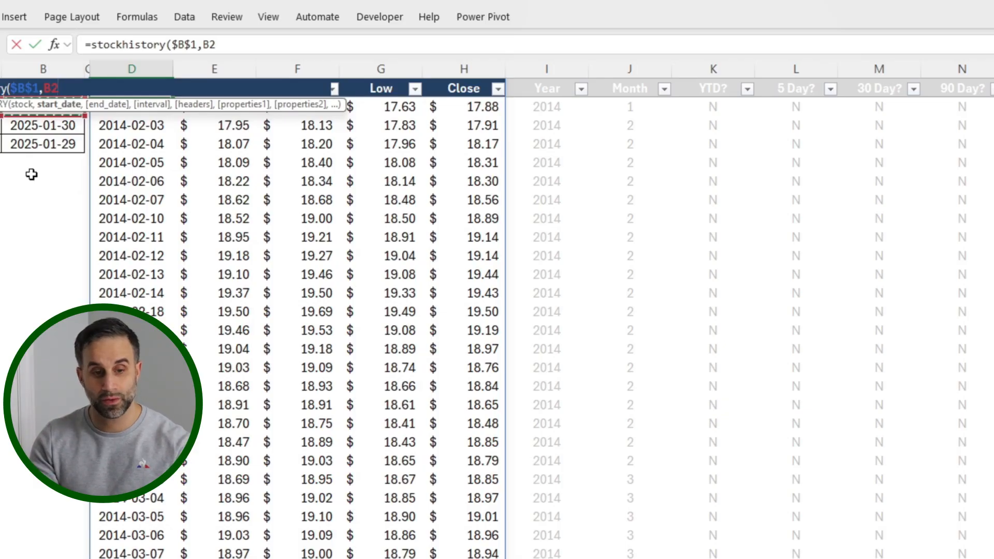
{"action": "key", "text": "F4"}
{"action": "type", "text": ","}
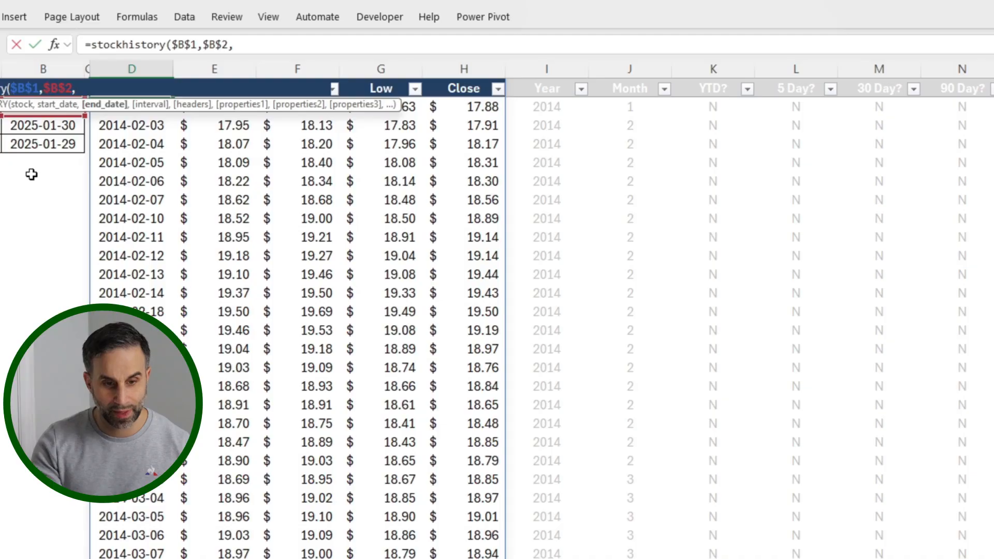
Step: Add the absolute reference $B$3 as the end date of the STOCKHISTORY formula
{"action": "left_click", "coordinate": [32, 174]}
{"action": "key", "text": "Up"}
{"action": "key", "text": "Up"}
{"action": "key", "text": "Up"}
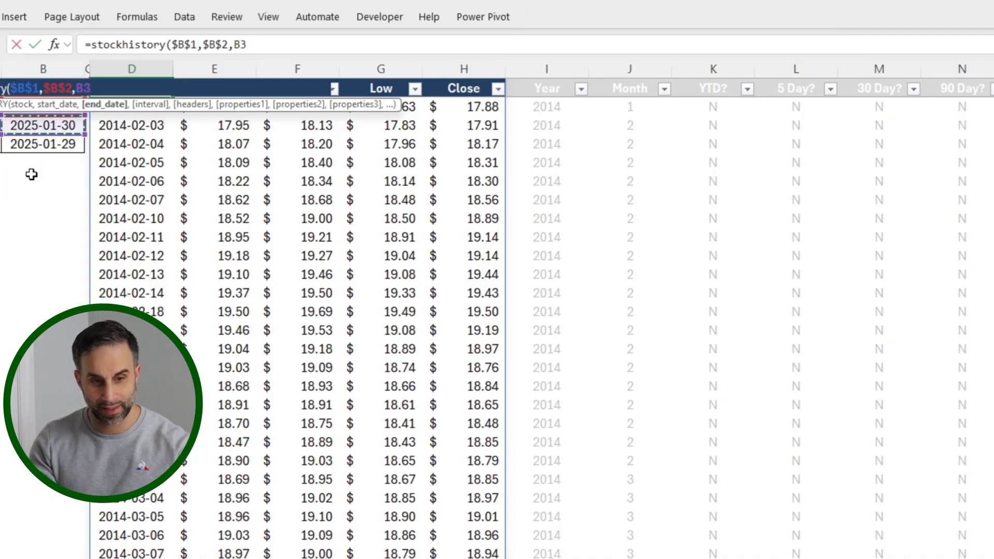
{"action": "key", "text": "F4"}
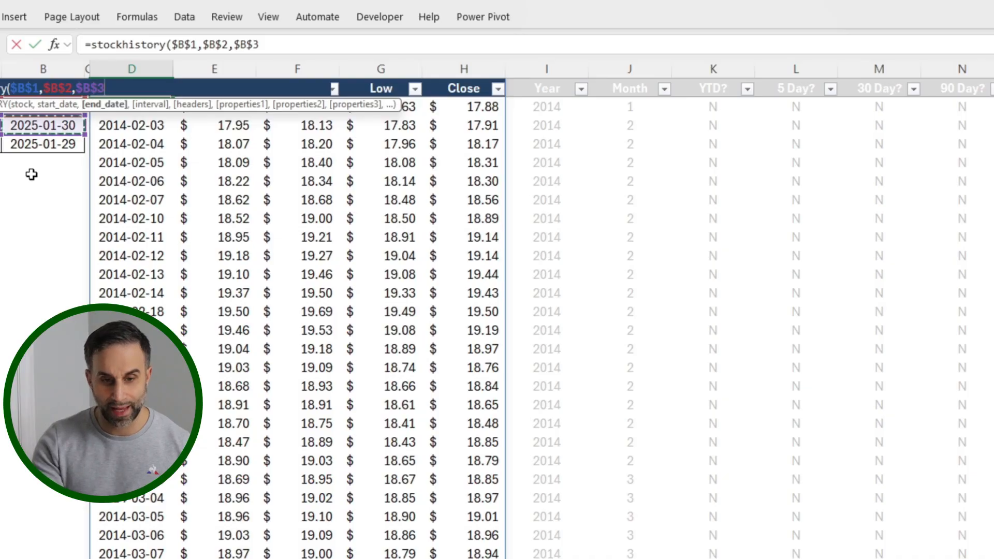
{"action": "type", "text": ","}
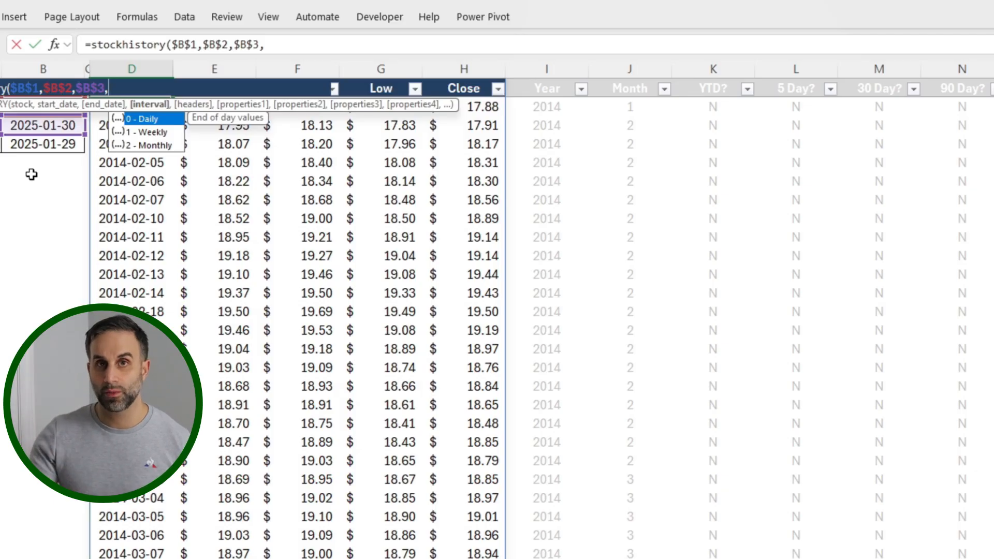
Step: Set the STOCKHISTORY interval to 0 (Daily) and the headers argument to 1 (Show header)
{"action": "type", "text": "0"}
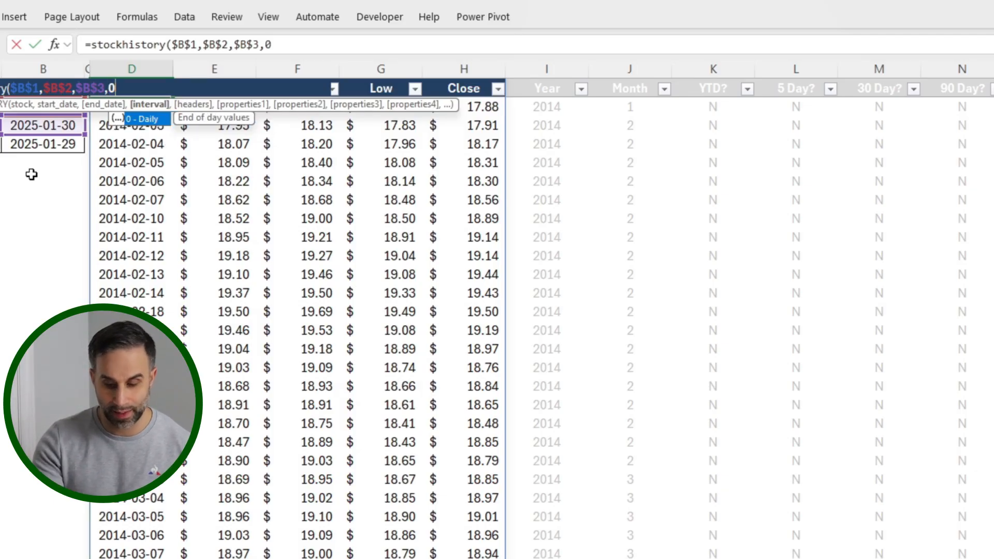
{"action": "type", "text": ","}
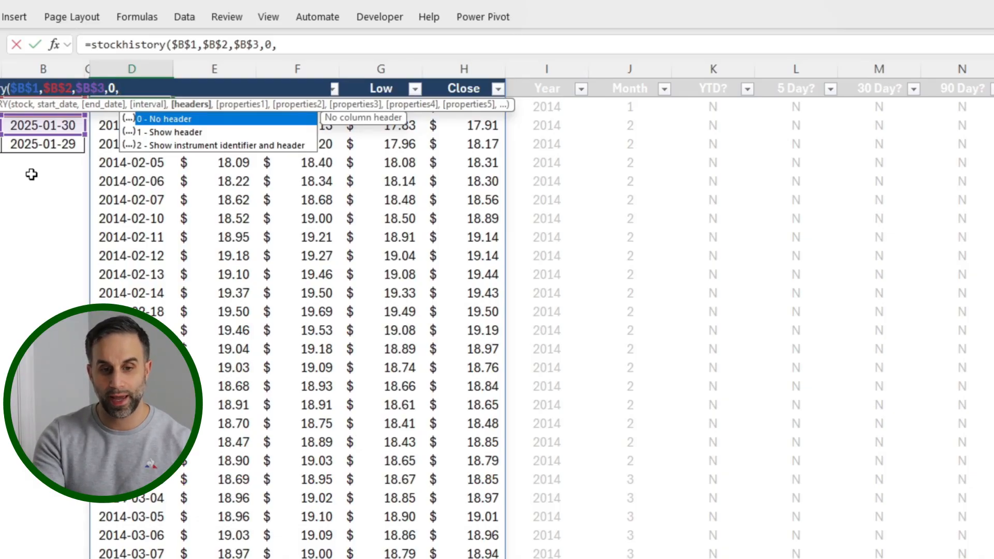
{"action": "type", "text": "1,"}
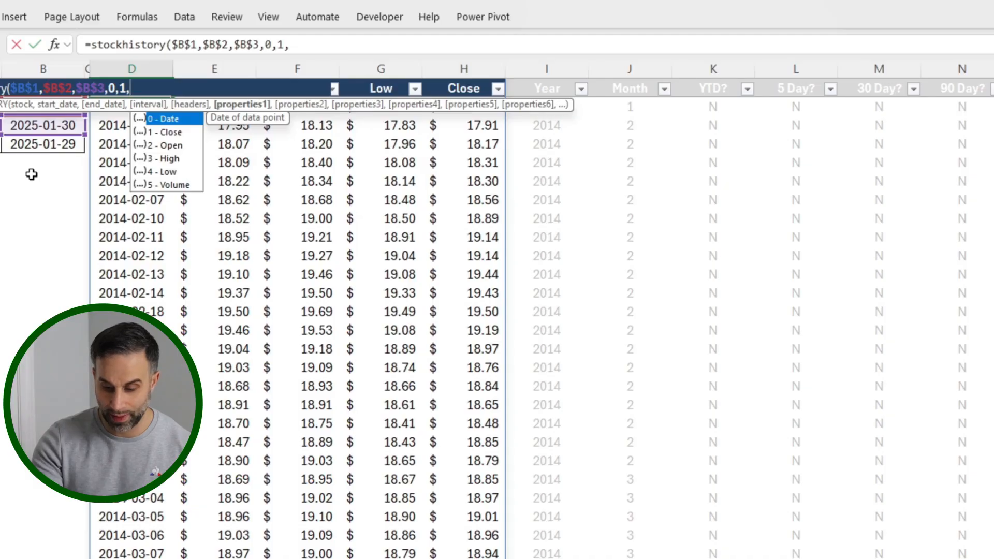
Step: Complete the STOCKHISTORY formula in D1 with properties 0, 2, 3, 4, 1 (Date, Open, High, Low, Close) and enter it
{"action": "type", "text": "0,"}
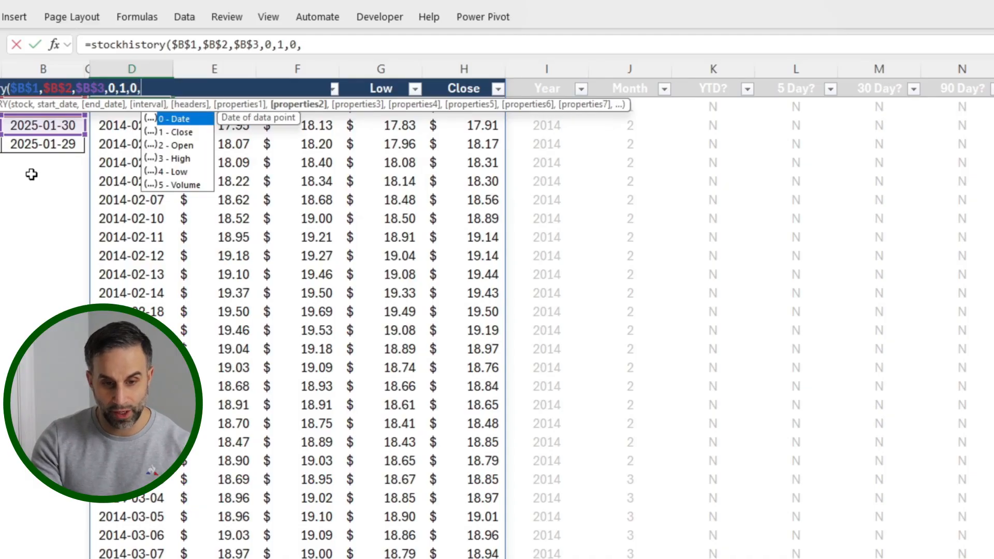
{"action": "type", "text": "2,"}
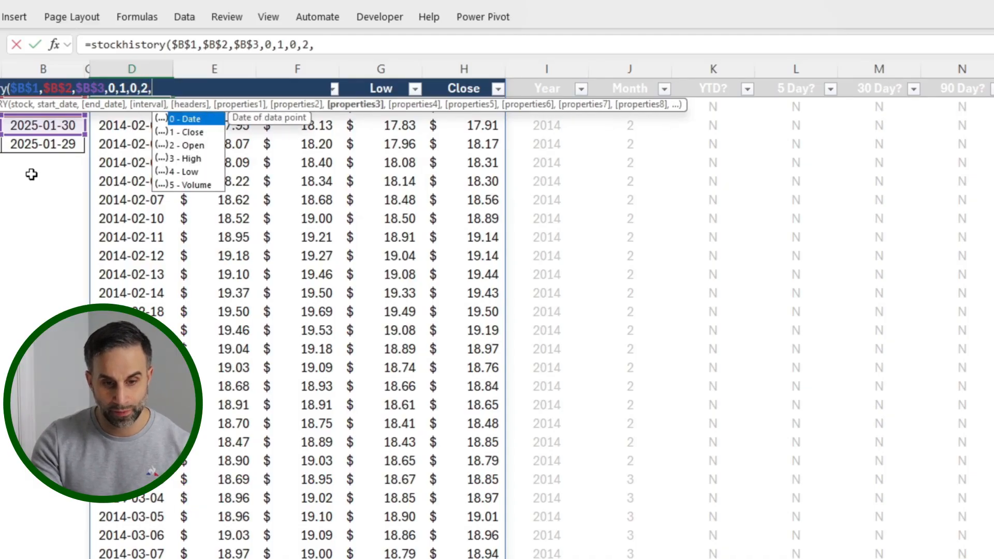
{"action": "type", "text": "3,"}
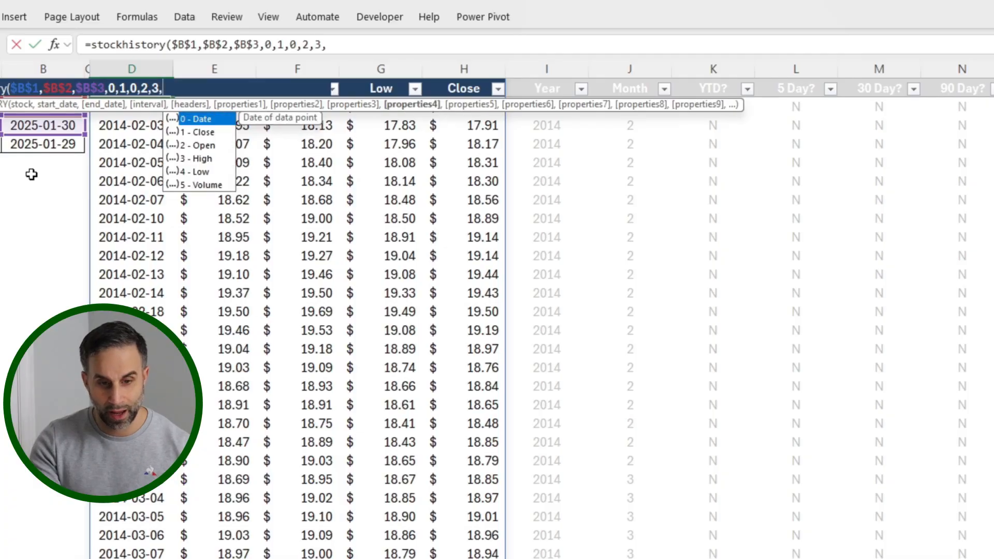
{"action": "type", "text": "4,"}
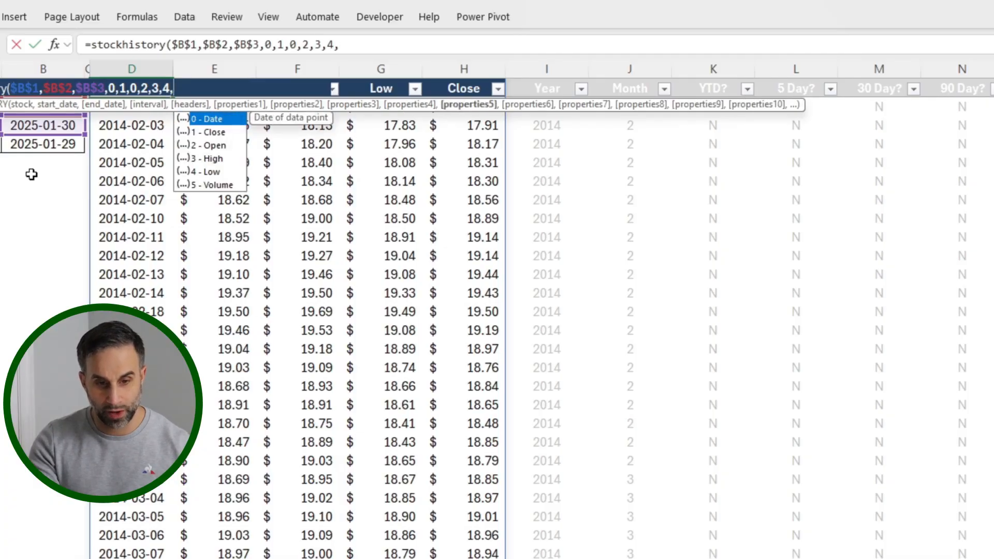
{"action": "type", "text": "1)"}
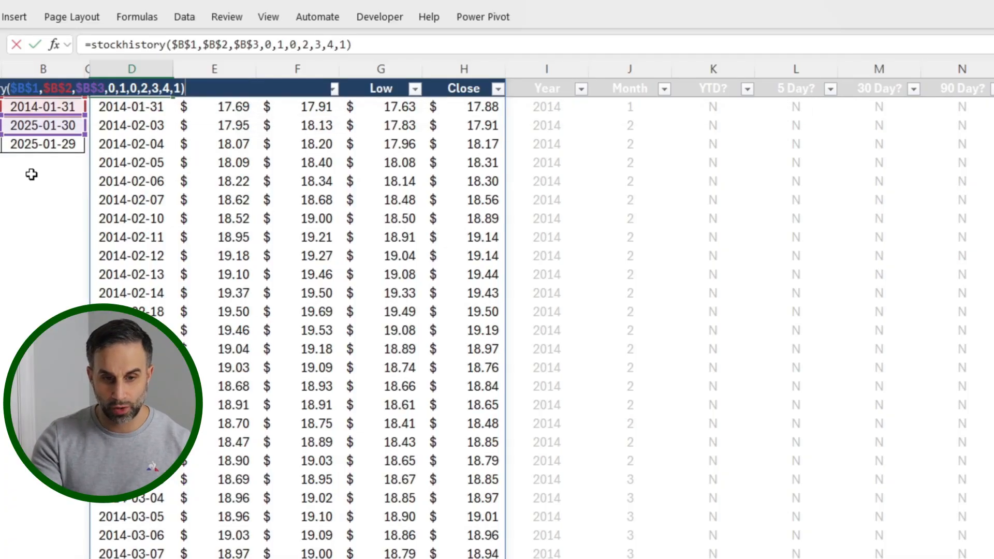
{"action": "key", "text": "Return"}
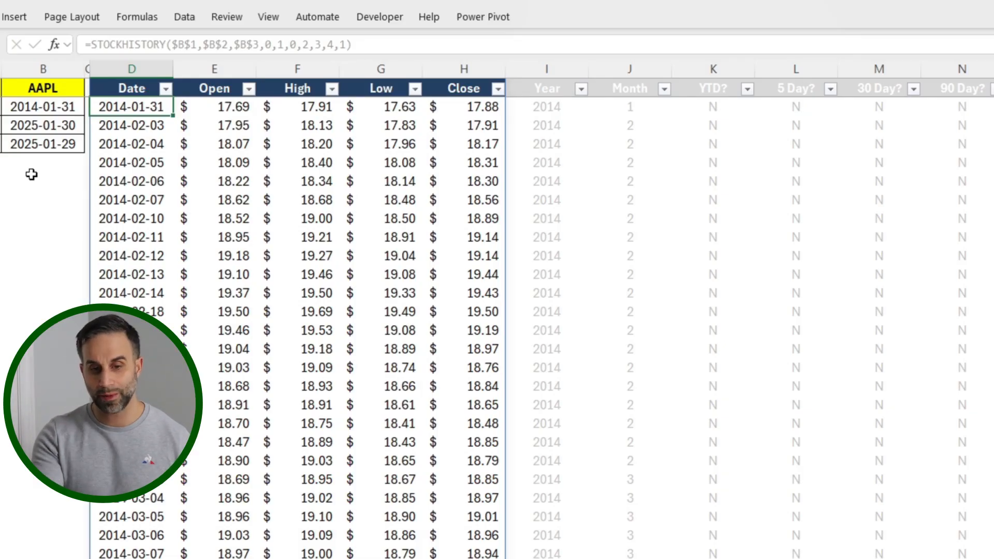
{"action": "key", "text": "Up"}
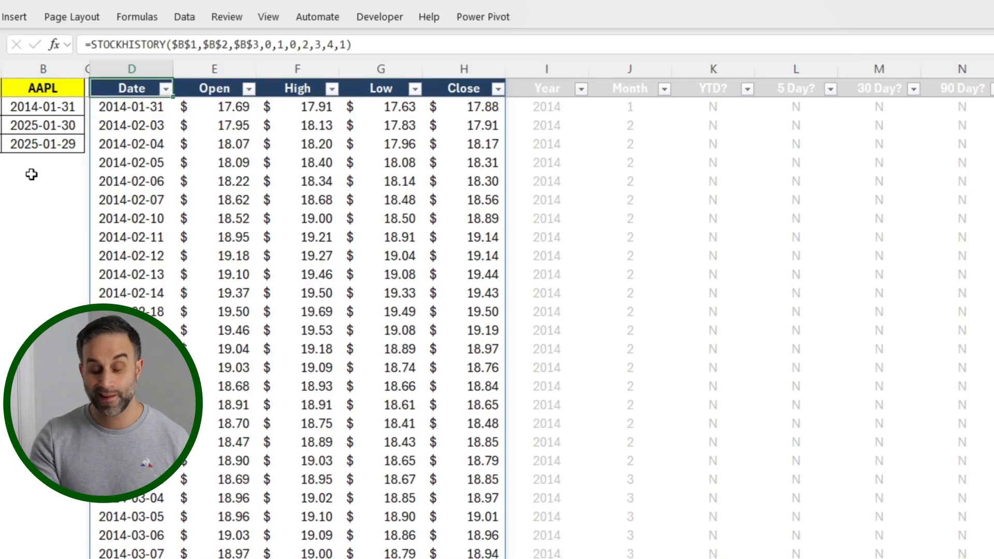
Step: Examine the helper formulas that extract the year in I2 and the month in J2 from the date in D2
{"action": "key", "text": "Right"}
{"action": "key", "text": "Right"}
{"action": "key", "text": "Right"}
{"action": "key", "text": "Right"}
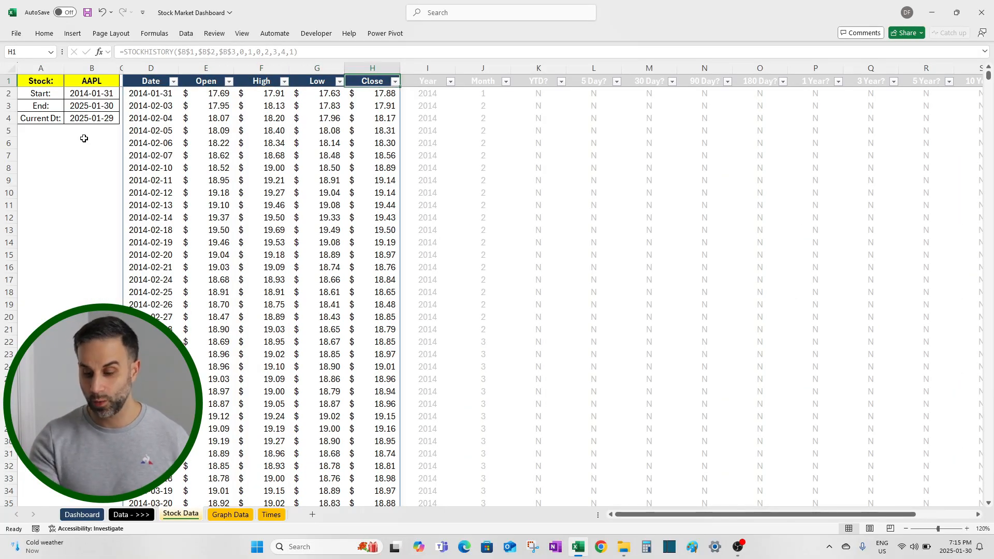
{"action": "key", "text": "Right"}
{"action": "key", "text": "Right"}
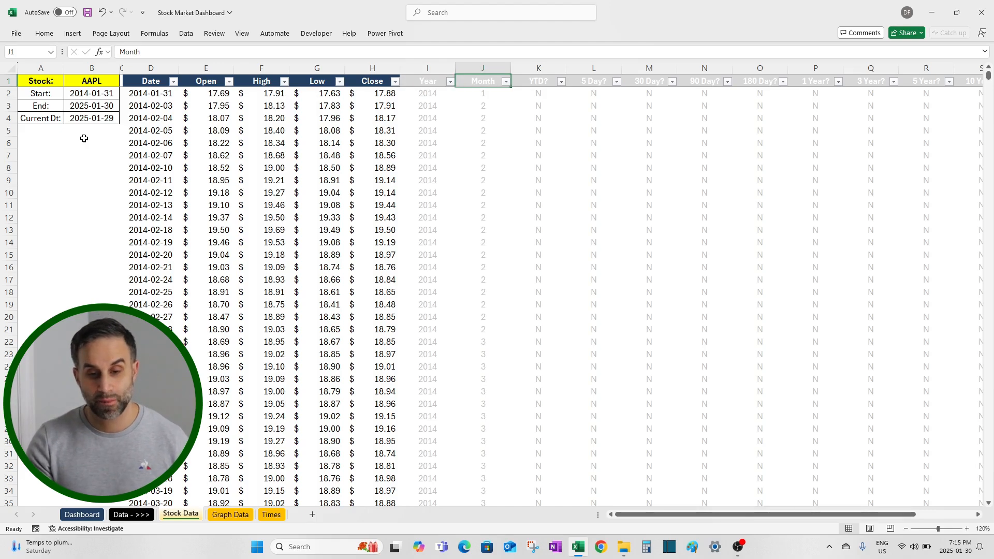
{"action": "key", "text": "Left"}
{"action": "key", "text": "Down"}
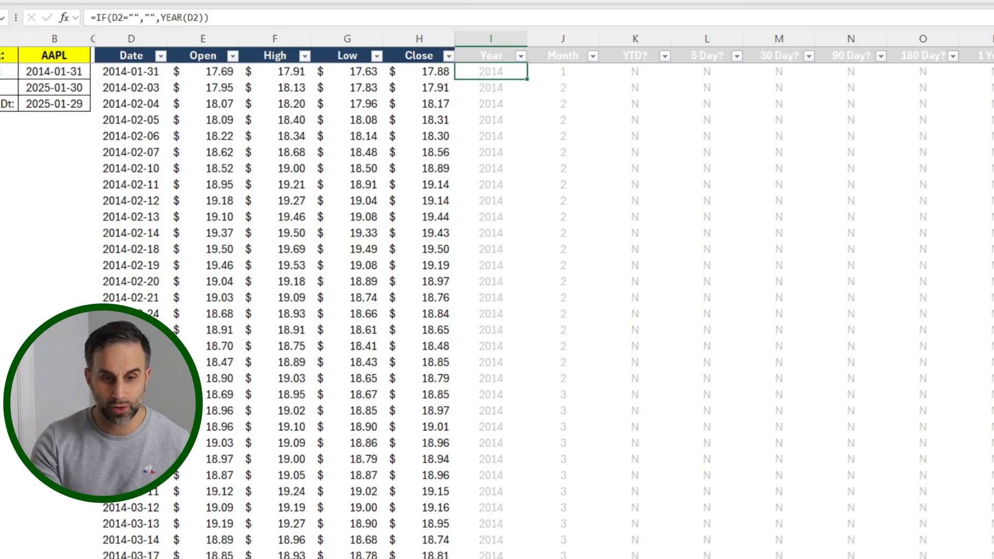
{"action": "left_click", "coordinate": [226, 17]}
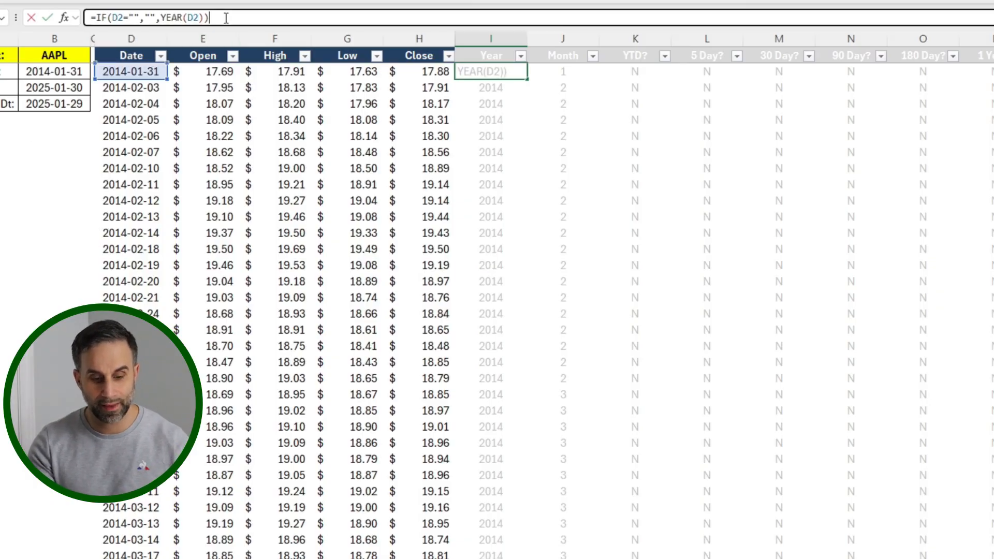
{"action": "key", "text": "Escape"}
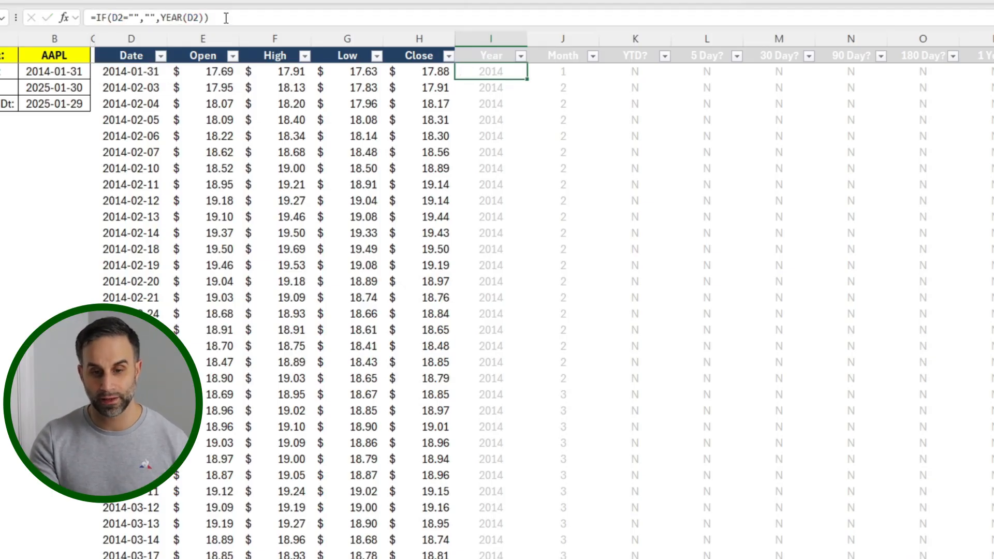
{"action": "key", "text": "Right"}
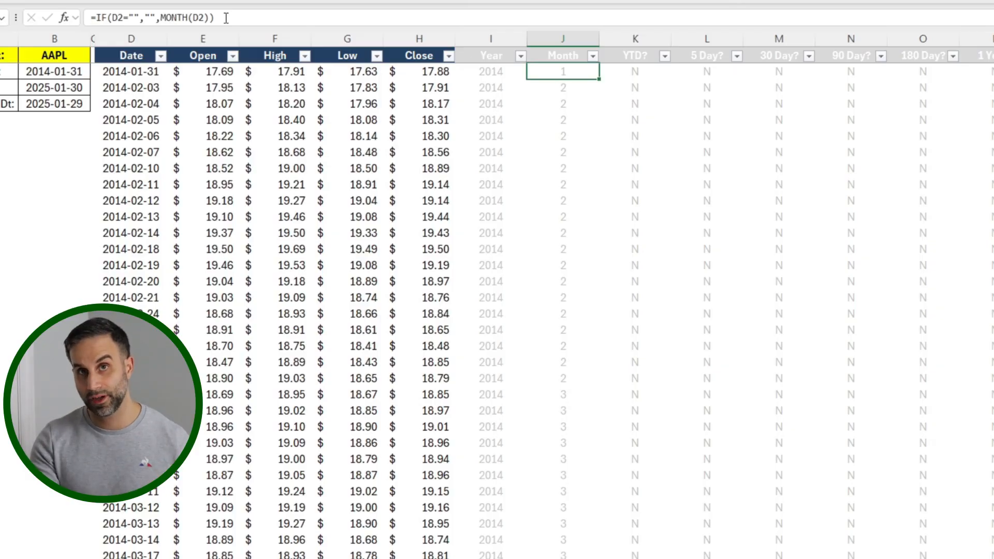
Step: Examine the YTD? formula in K2 and the flags for the 2025 rows at the end of the price history
{"action": "key", "text": "Right"}
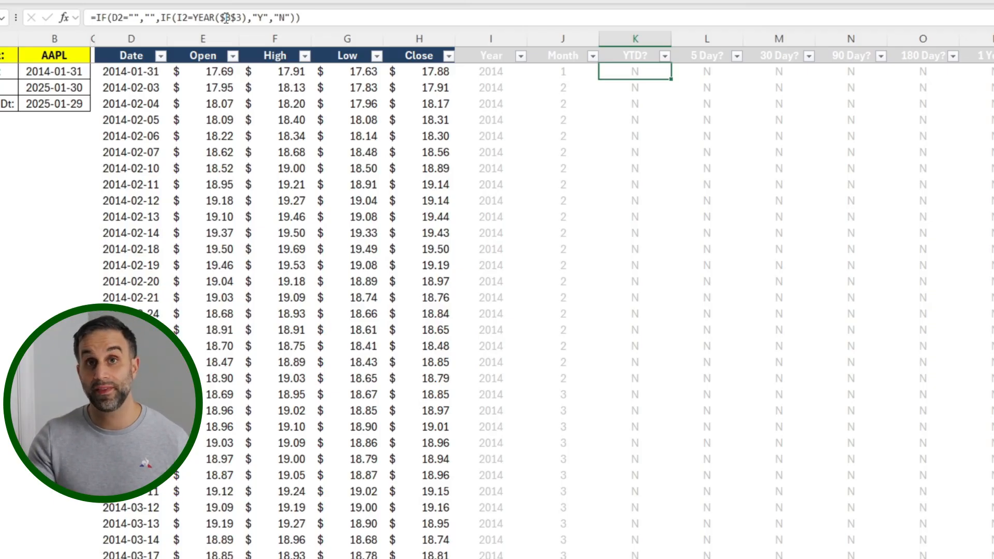
{"action": "key", "text": "Left"}
{"action": "key", "text": "Left"}
{"action": "key", "text": "Left"}
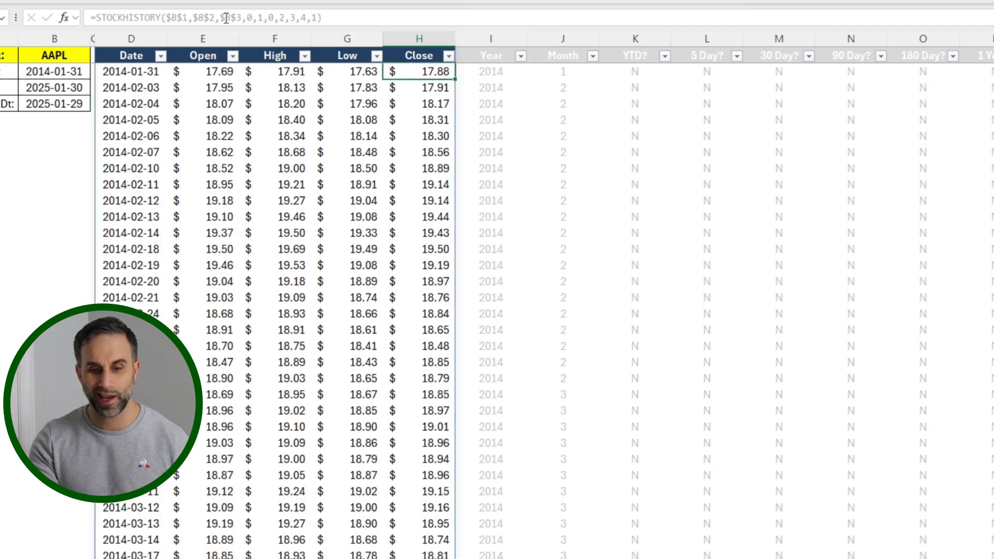
{"action": "key", "text": "ctrl+Down"}
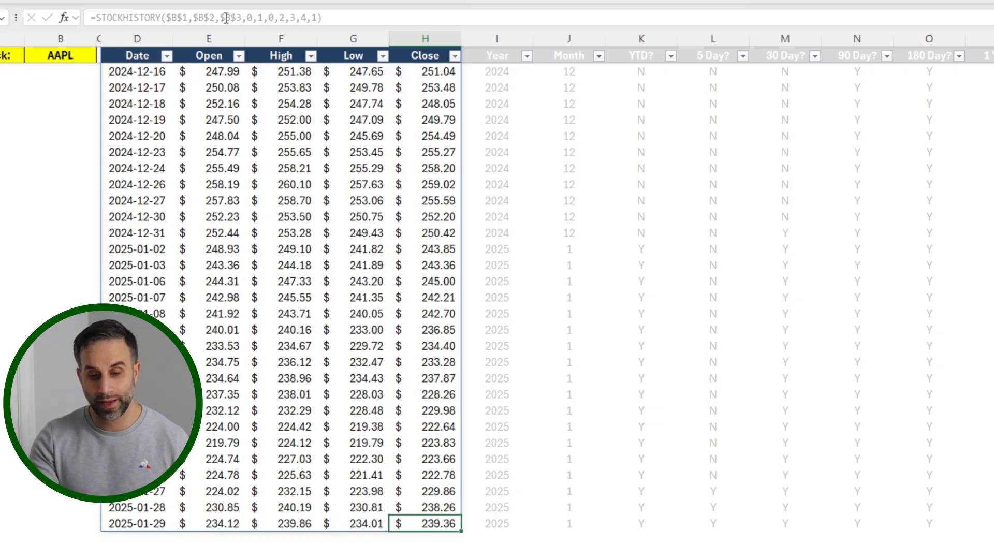
{"action": "key", "text": "Right"}
{"action": "key", "text": "Right"}
{"action": "key", "text": "Right"}
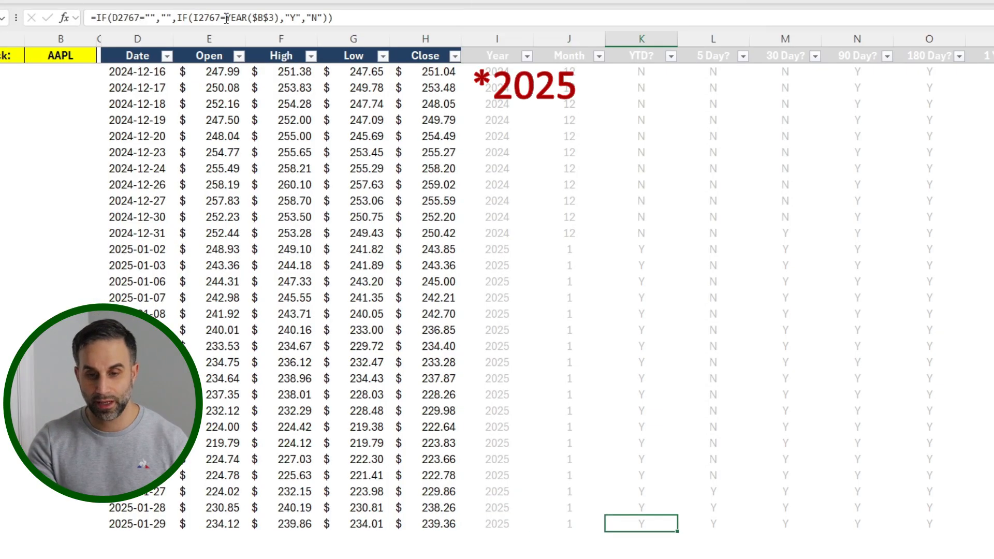
{"action": "key", "text": "shift+Up"}
{"action": "key", "text": "shift+Up"}
{"action": "key", "text": "shift+Up"}
{"action": "key", "text": "shift+Up"}
{"action": "key", "text": "shift+Up"}
{"action": "key", "text": "shift+Up"}
{"action": "key", "text": "shift+Up"}
{"action": "key", "text": "shift+Up"}
{"action": "key", "text": "shift+Up"}
{"action": "key", "text": "shift+Up"}
{"action": "key", "text": "shift+Up"}
{"action": "key", "text": "shift+Up"}
{"action": "key", "text": "shift+Up"}
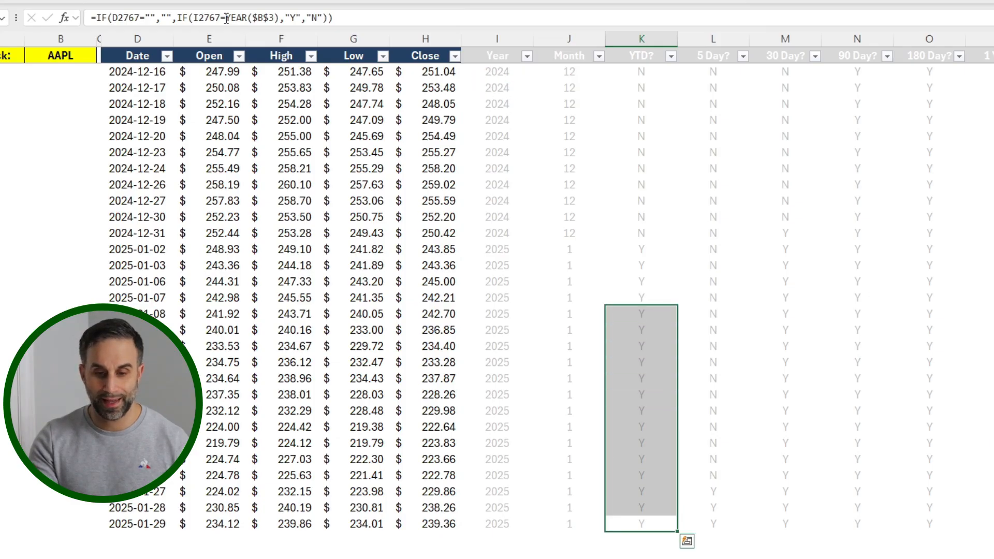
{"action": "key", "text": "shift+Up"}
{"action": "key", "text": "shift+Up"}
{"action": "key", "text": "shift+Up"}
{"action": "key", "text": "shift+Up"}
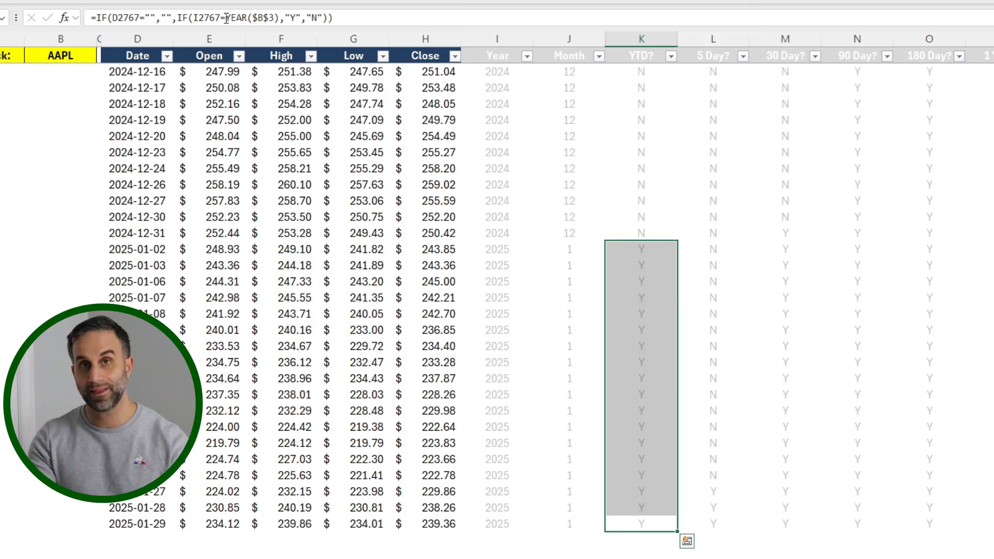
{"action": "key", "text": "ctrl+Up"}
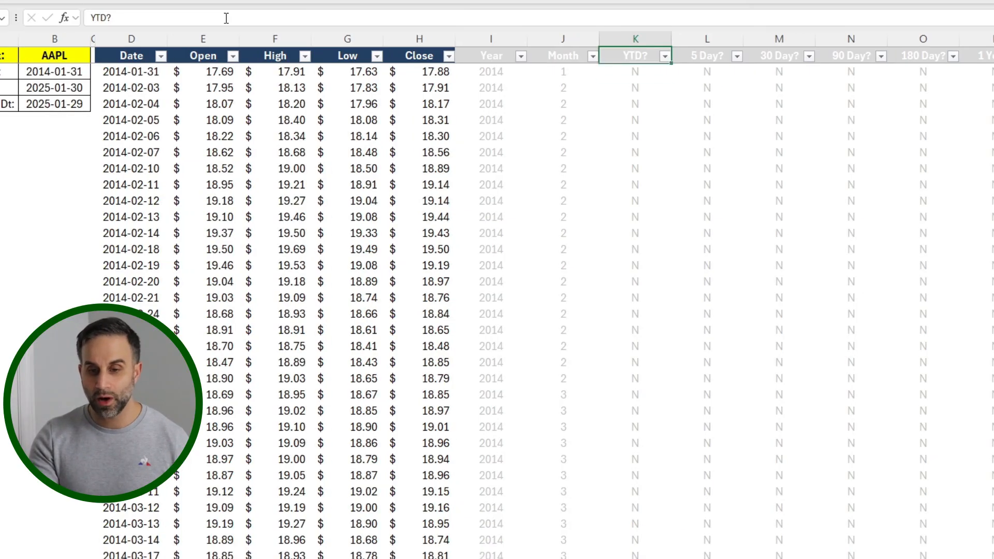
Step: Look over the period flag column headers from YTD? to 10 Year?
{"action": "key", "text": "Right"}
{"action": "key", "text": "Right"}
{"action": "key", "text": "Right"}
{"action": "key", "text": "Right"}
{"action": "key", "text": "Right"}
{"action": "key", "text": "Right"}
{"action": "key", "text": "Right"}
{"action": "key", "text": "Right"}
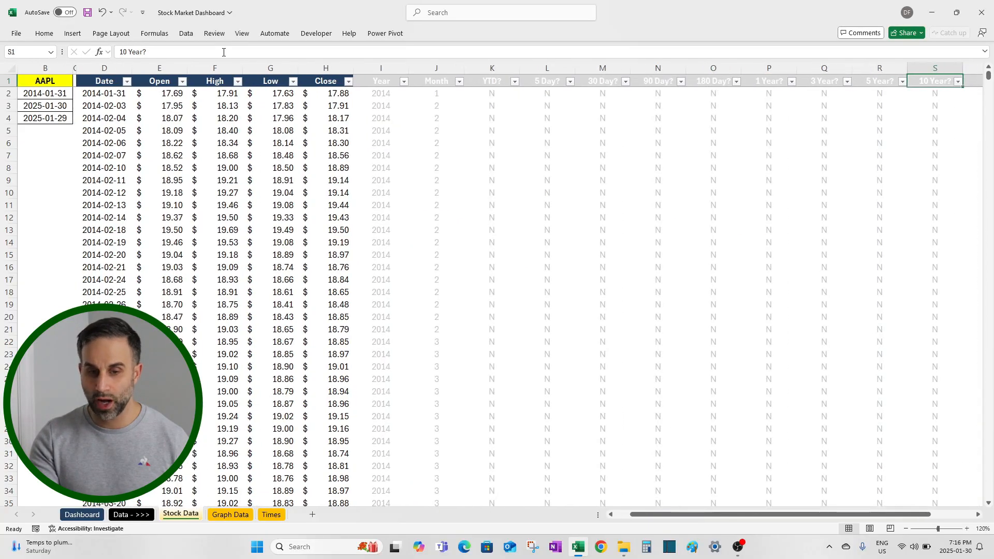
{"action": "key", "text": "Left"}
{"action": "key", "text": "Left"}
{"action": "key", "text": "Left"}
{"action": "key", "text": "Left"}
{"action": "key", "text": "Left"}
{"action": "key", "text": "Left"}
{"action": "key", "text": "Left"}
{"action": "key", "text": "Left"}
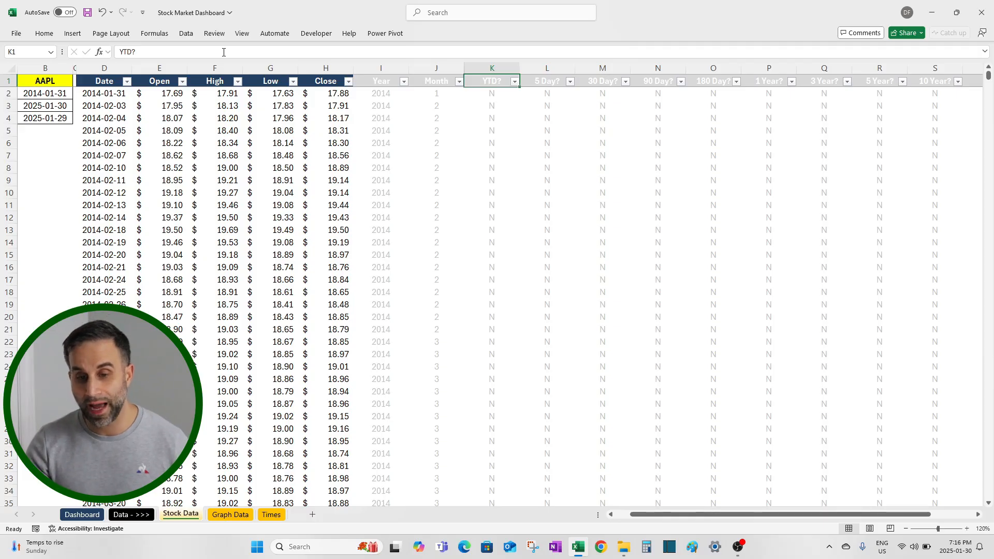
Step: Examine the 5 Day? formula in L2, focusing on its <=5 condition
{"action": "key", "text": "Right"}
{"action": "key", "text": "Down"}
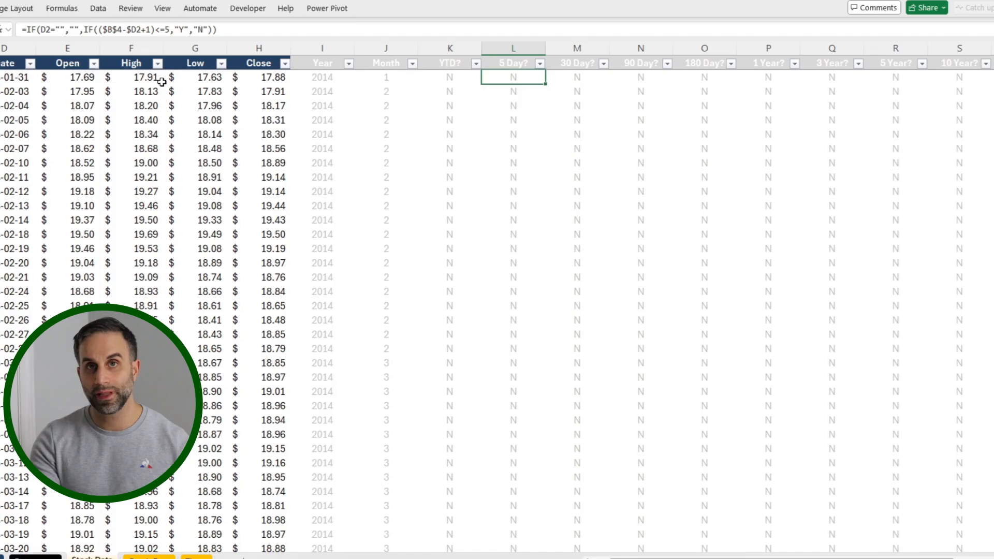
{"action": "left_click", "coordinate": [158, 29]}
{"action": "left_click_drag", "start_coordinate": [155, 30], "coordinate": [173, 30]}
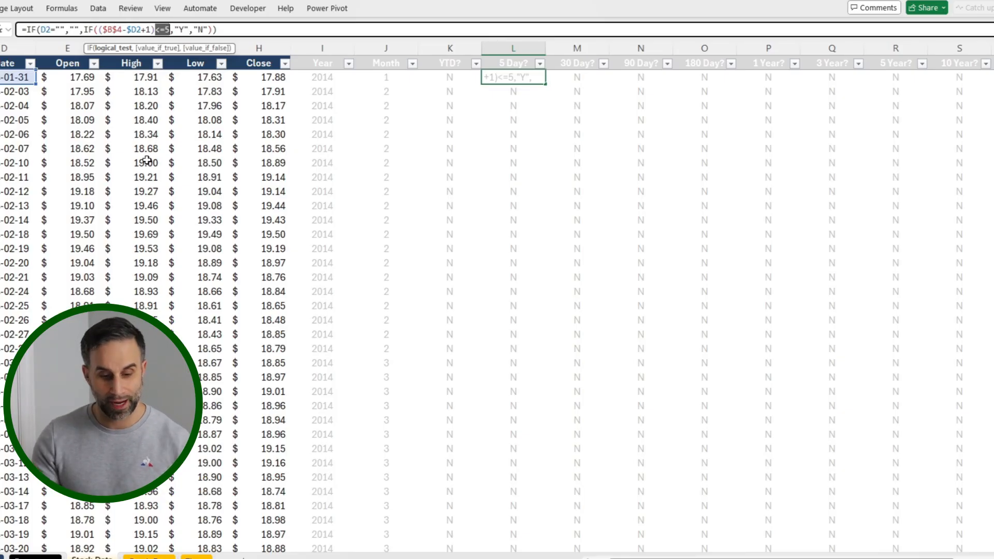
{"action": "key", "text": "Escape"}
Step: Compare the day limits in the row 2 formulas of the 30 Day? through 10 Year? columns
{"action": "key", "text": "Right"}
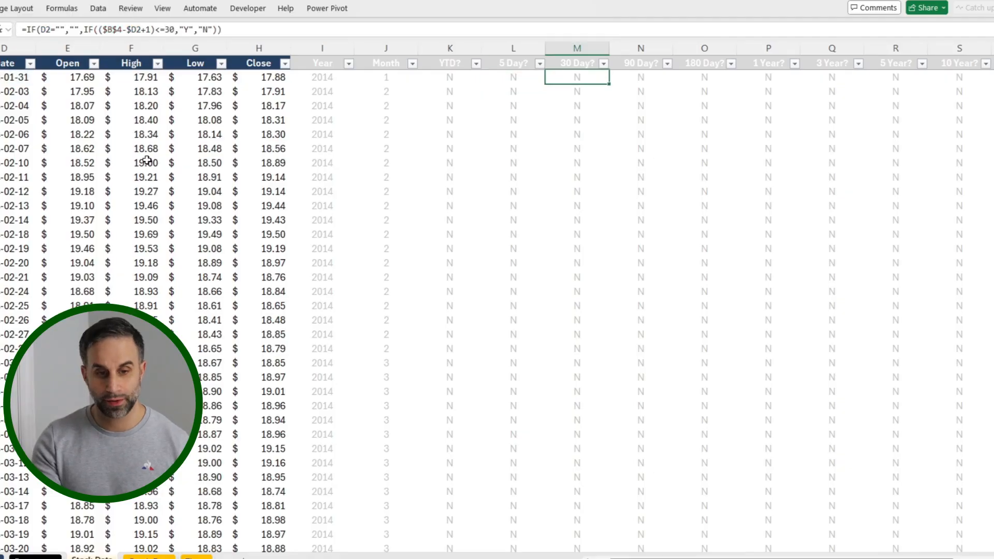
{"action": "key", "text": "Right"}
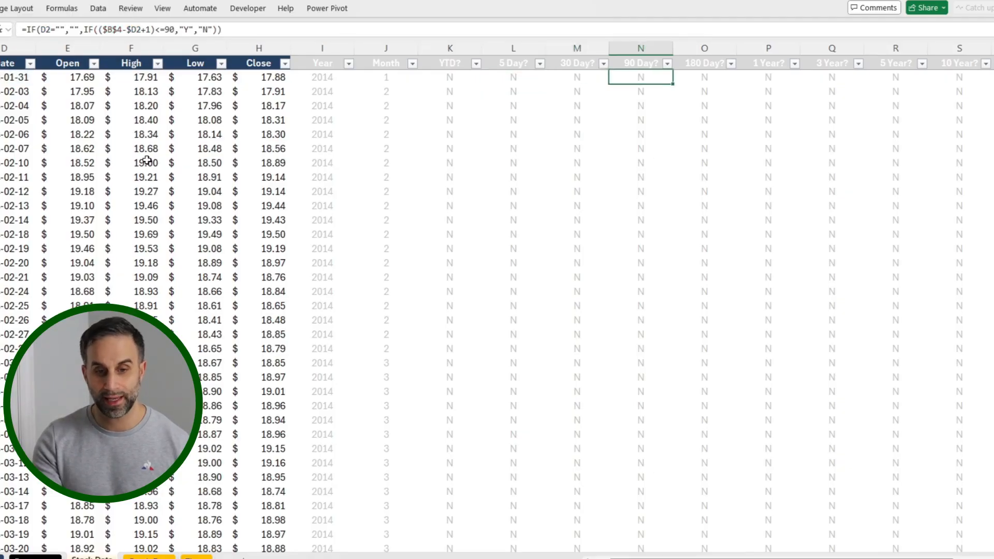
{"action": "key", "text": "Right"}
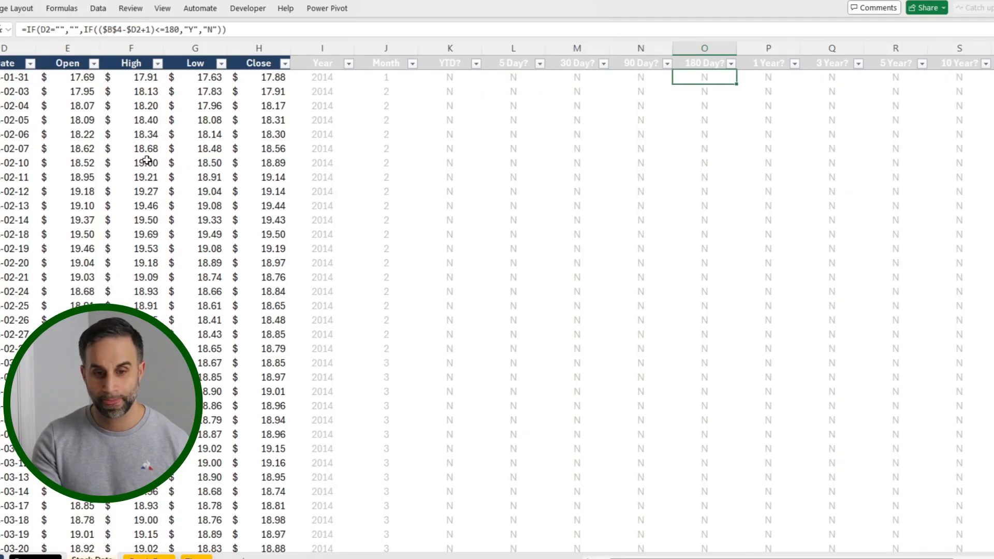
{"action": "key", "text": "Right"}
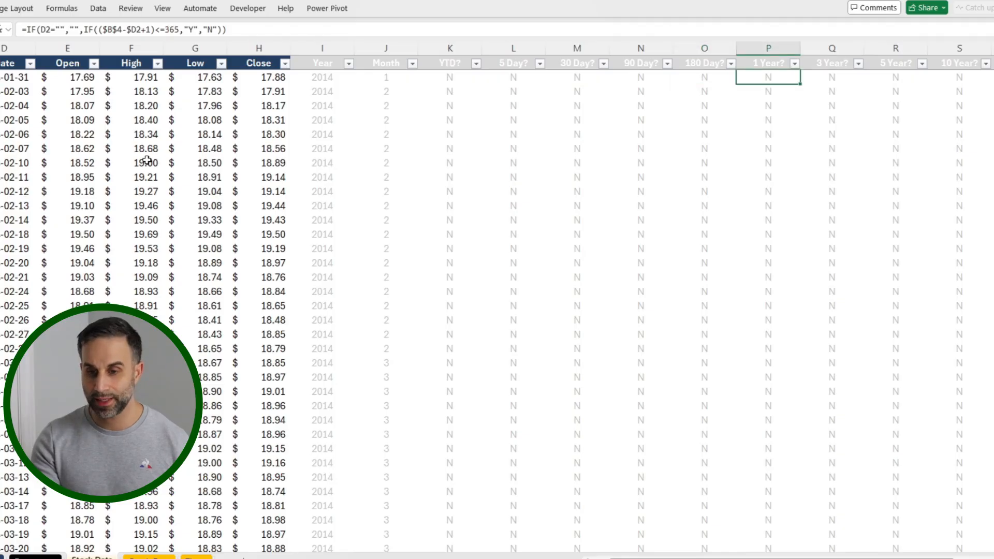
{"action": "key", "text": "Right"}
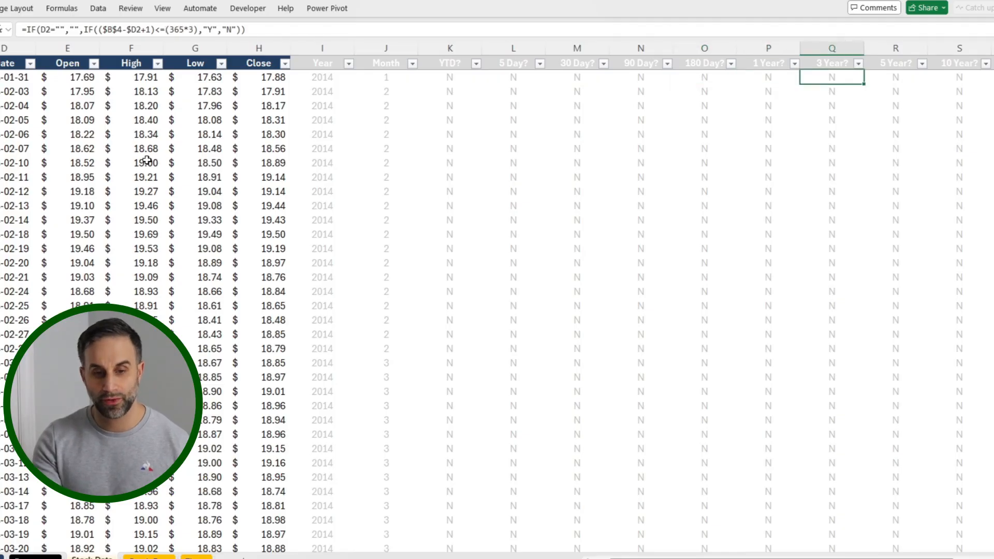
{"action": "key", "text": "Right"}
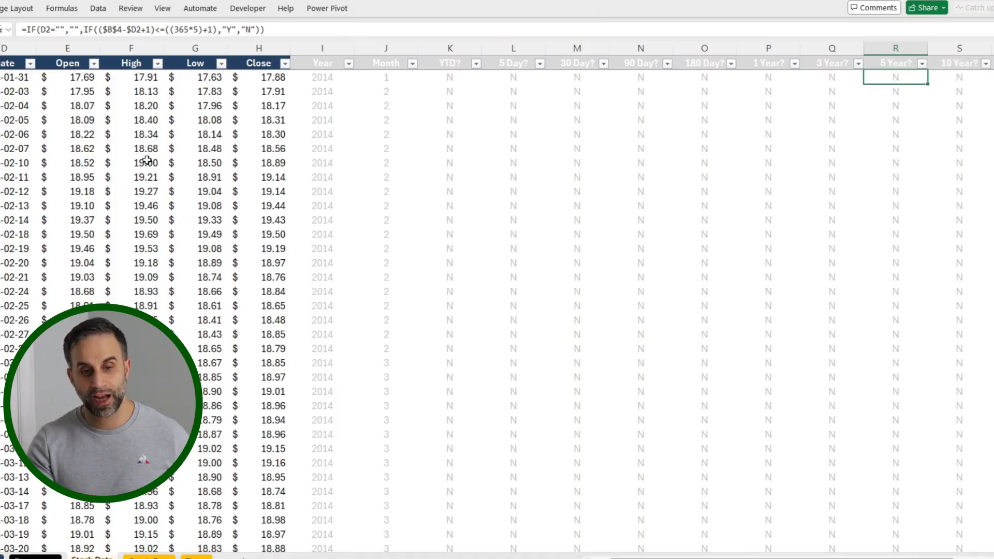
{"action": "key", "text": "Right"}
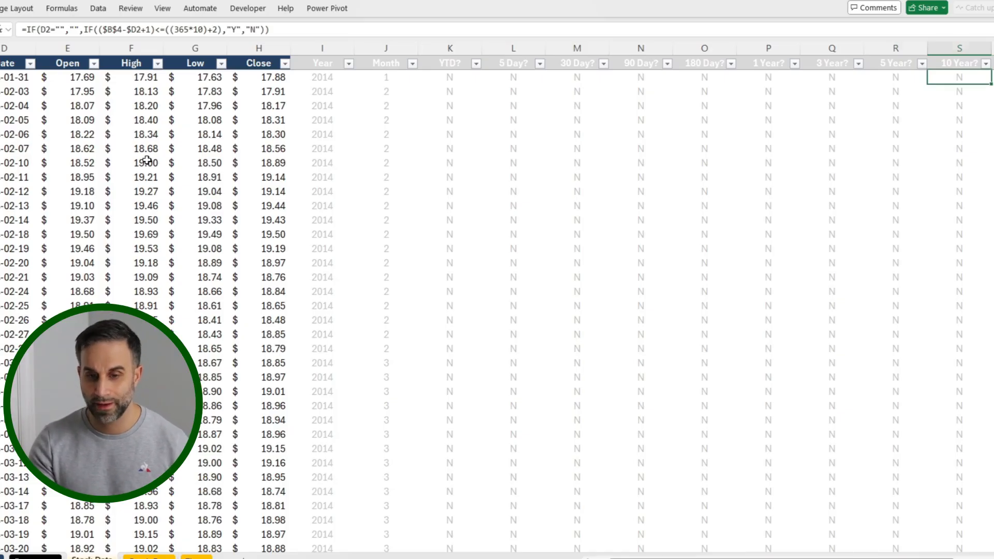
{"action": "key", "text": "Left"}
{"action": "key", "text": "Left"}
{"action": "key", "text": "Left"}
{"action": "key", "text": "Left"}
{"action": "key", "text": "Left"}
{"action": "key", "text": "Left"}
{"action": "key", "text": "Left"}
{"action": "key", "text": "Up"}
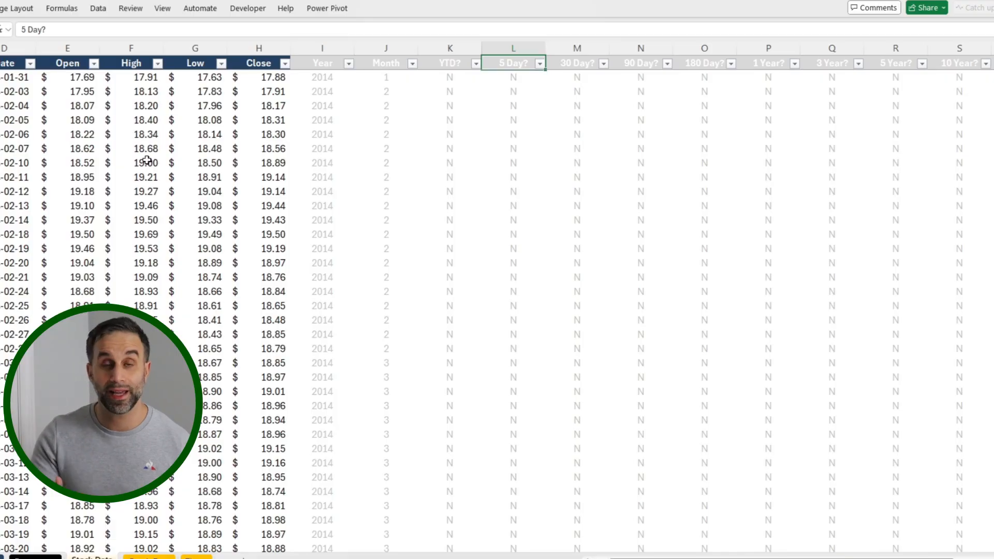
Step: Examine the last rows of the price history and the helper column cells beside and below them
{"action": "key", "text": "Left"}
{"action": "key", "text": "Left"}
{"action": "key", "text": "Left"}
{"action": "key", "text": "Left"}
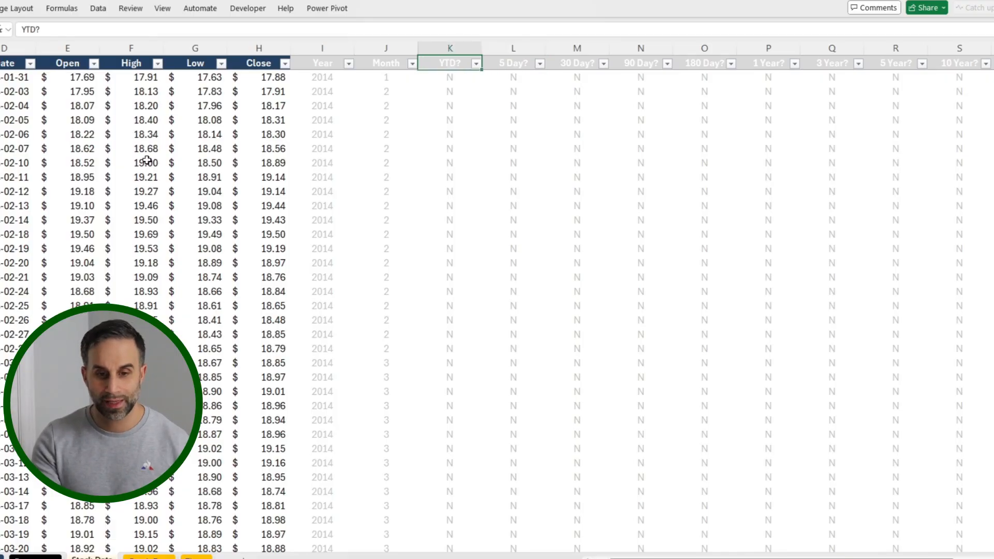
{"action": "key", "text": "ctrl+Down"}
{"action": "key", "text": "Down"}
{"action": "key", "text": "Down"}
{"action": "key", "text": "Down"}
{"action": "scroll", "coordinate": [147, 160], "scroll_direction": "down", "scroll_amount": 1}
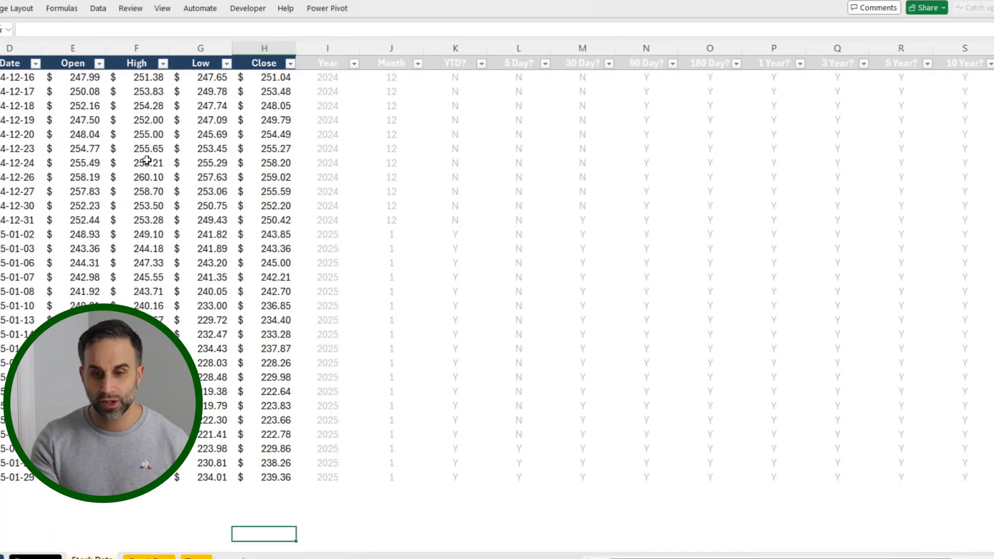
{"action": "key", "text": "Up"}
{"action": "key", "text": "Up"}
{"action": "key", "text": "Up"}
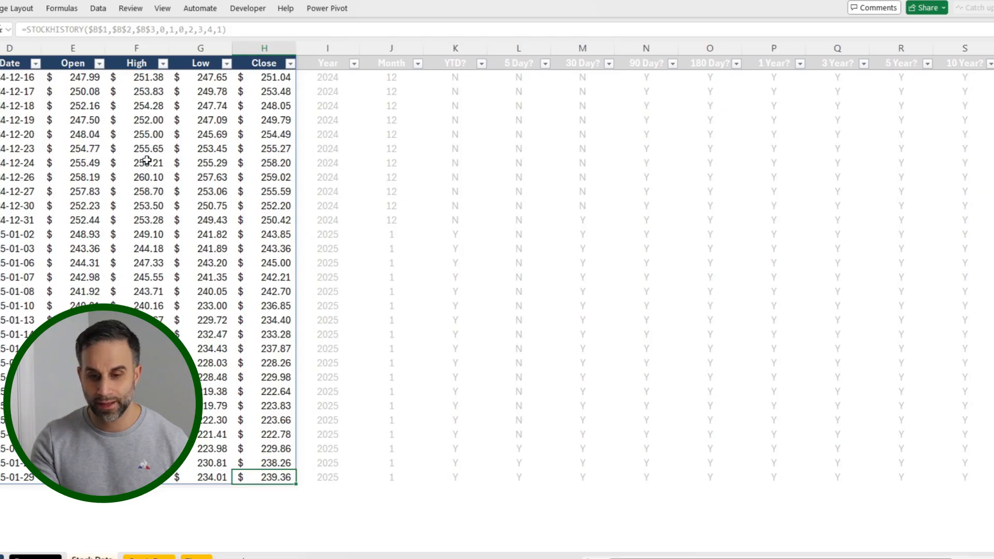
Step: Select the run of Y flags at the end of the 30 Day? column to check the period it covers
{"action": "key", "text": "Right"}
{"action": "key", "text": "Right"}
{"action": "key", "text": "Right"}
{"action": "key", "text": "Right"}
{"action": "key", "text": "Right"}
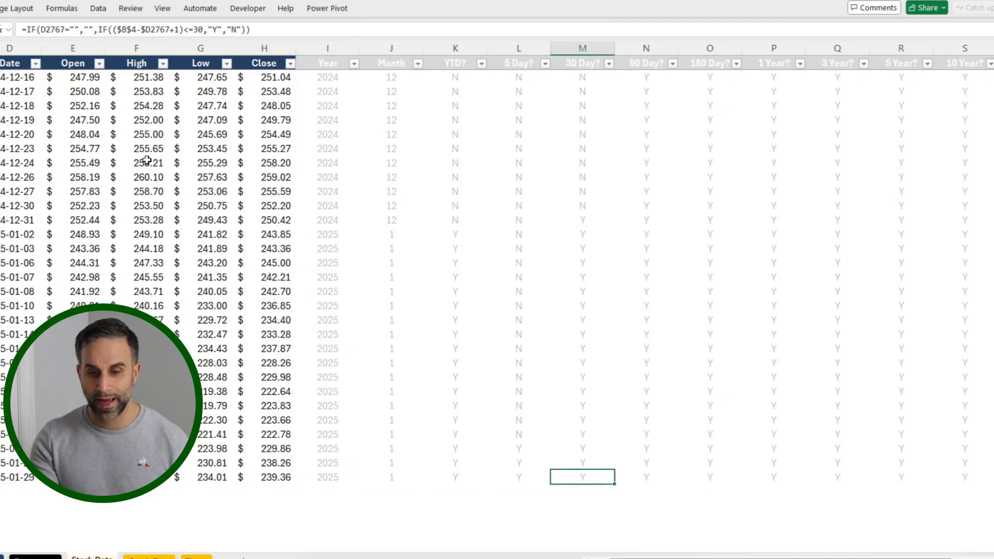
{"action": "key", "text": "shift+Up"}
{"action": "key", "text": "shift+Up"}
{"action": "key", "text": "shift+Up"}
{"action": "key", "text": "shift+Up"}
{"action": "key", "text": "shift+Up"}
{"action": "key", "text": "shift+Up"}
{"action": "key", "text": "shift+Up"}
{"action": "key", "text": "shift+Up"}
{"action": "key", "text": "shift+Up"}
{"action": "key", "text": "shift+Up"}
{"action": "key", "text": "shift+Up"}
{"action": "key", "text": "shift+Up"}
{"action": "key", "text": "shift+Up"}
{"action": "key", "text": "shift+Up"}
{"action": "key", "text": "shift+Up"}
{"action": "key", "text": "shift+Up"}
{"action": "key", "text": "shift+Up"}
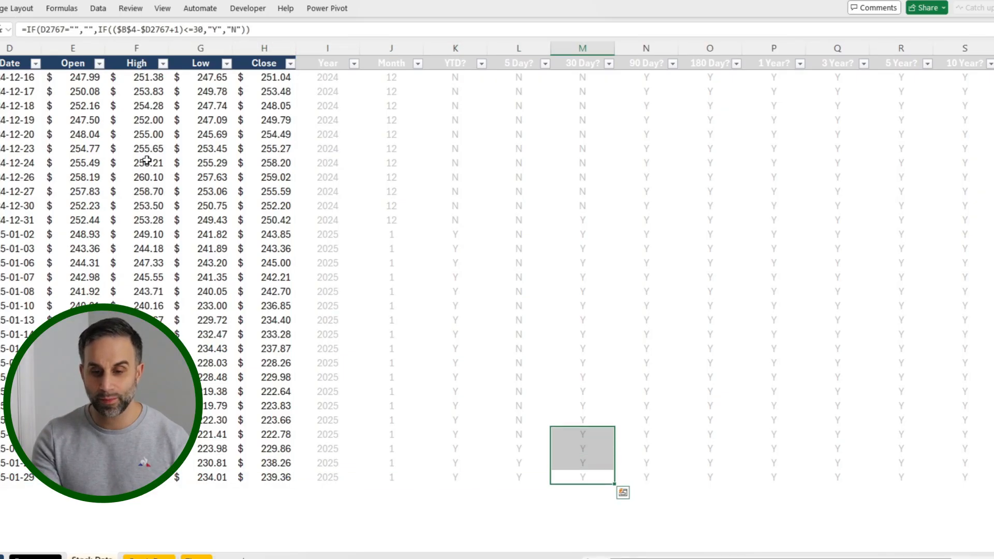
{"action": "key", "text": "shift+Up"}
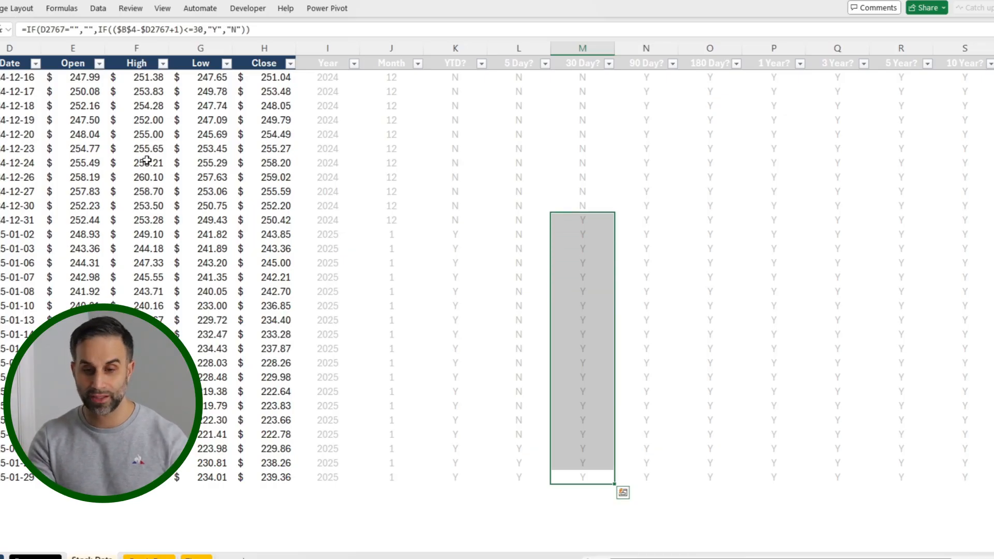
Step: Return to the header row and look over the remaining helper column headers through Year #
{"action": "key", "text": "ctrl+Up"}
{"action": "key", "text": "Up"}
{"action": "key", "text": "Right"}
{"action": "key", "text": "Right"}
{"action": "key", "text": "Right"}
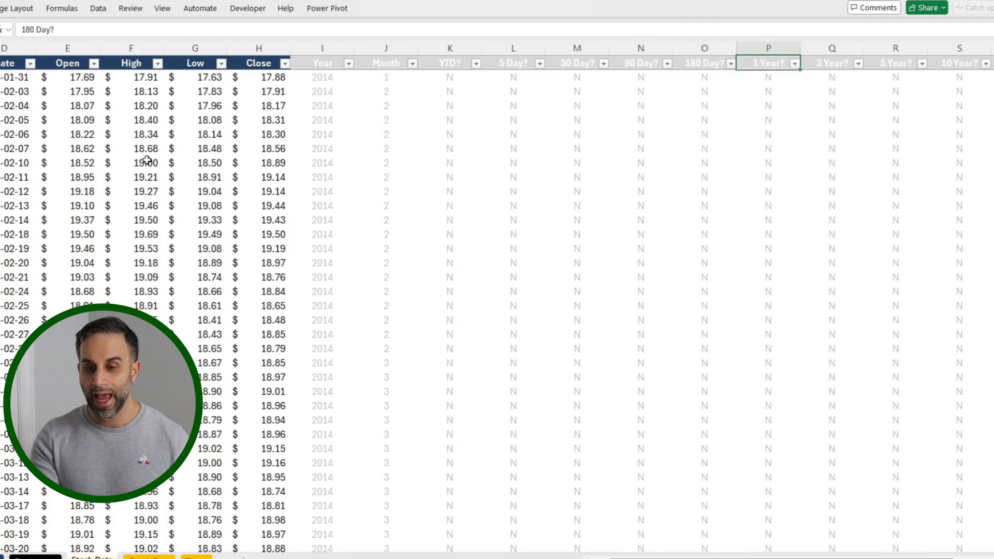
{"action": "key", "text": "Right"}
{"action": "key", "text": "Right"}
{"action": "key", "text": "Right"}
{"action": "key", "text": "Right"}
{"action": "key", "text": "Right"}
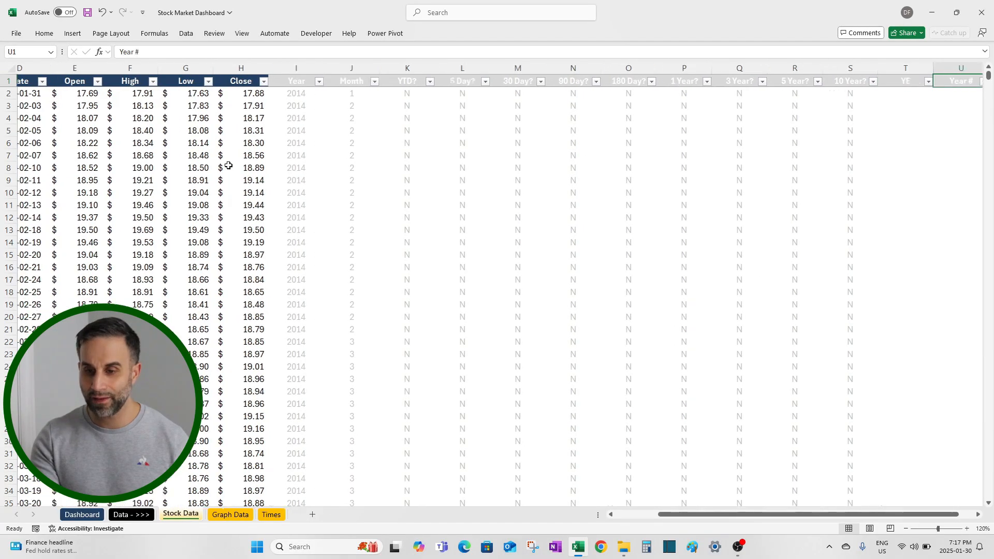
Step: Examine the YE formula in T2 and the Year cells it compares
{"action": "key", "text": "Left"}
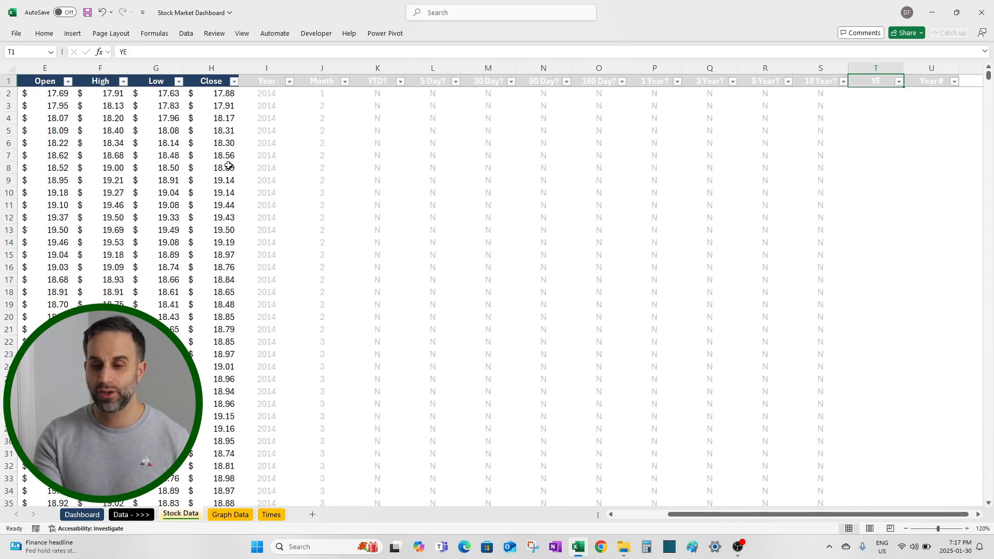
{"action": "key", "text": "Down"}
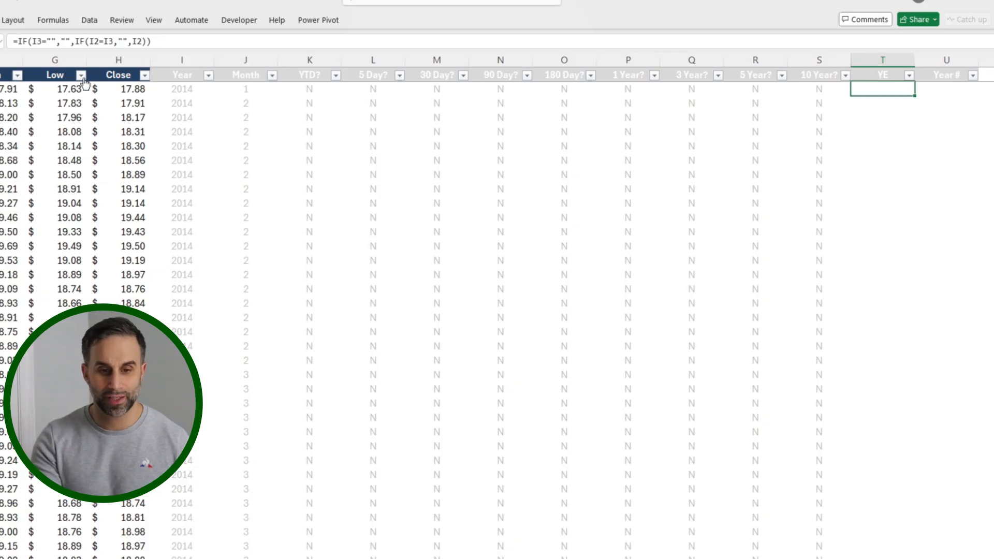
{"action": "left_click", "coordinate": [165, 44]}
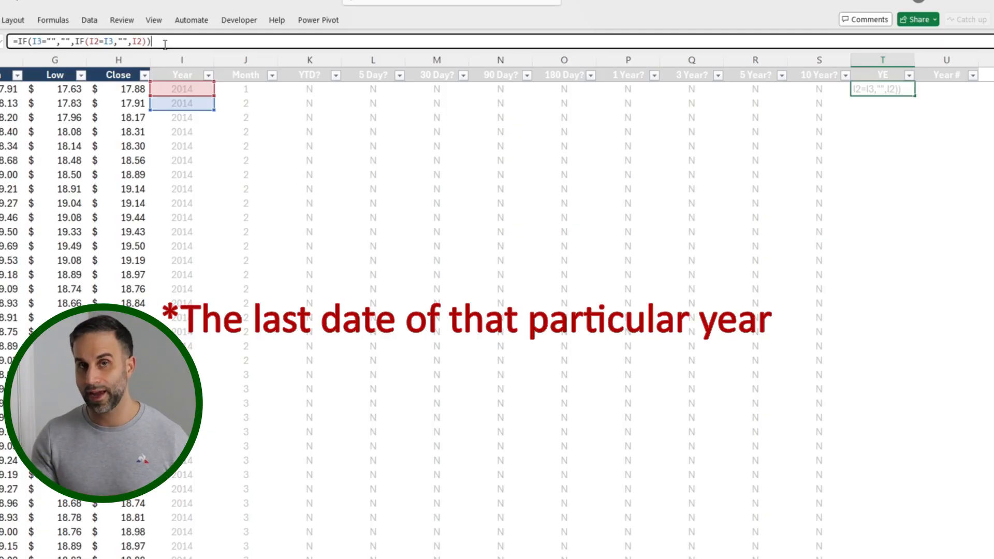
{"action": "key", "text": "shift+Tab"}
Step: Go to the last rows of the price history to find the change of year from 2024 to 2025
{"action": "key", "text": "Left"}
{"action": "key", "text": "Left"}
{"action": "key", "text": "Left"}
{"action": "key", "text": "Left"}
{"action": "key", "text": "Left"}
{"action": "key", "text": "Left"}
{"action": "key", "text": "Left"}
{"action": "key", "text": "Left"}
{"action": "key", "text": "Left"}
{"action": "key", "text": "Left"}
{"action": "key", "text": "Left"}
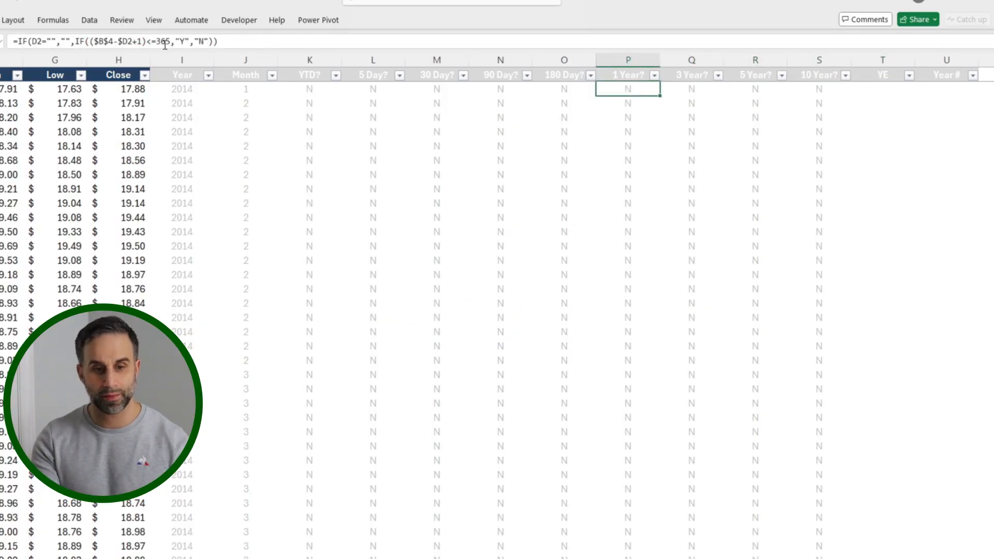
{"action": "key", "text": "ctrl+shift+Down"}
{"action": "key", "text": "ctrl+Down"}
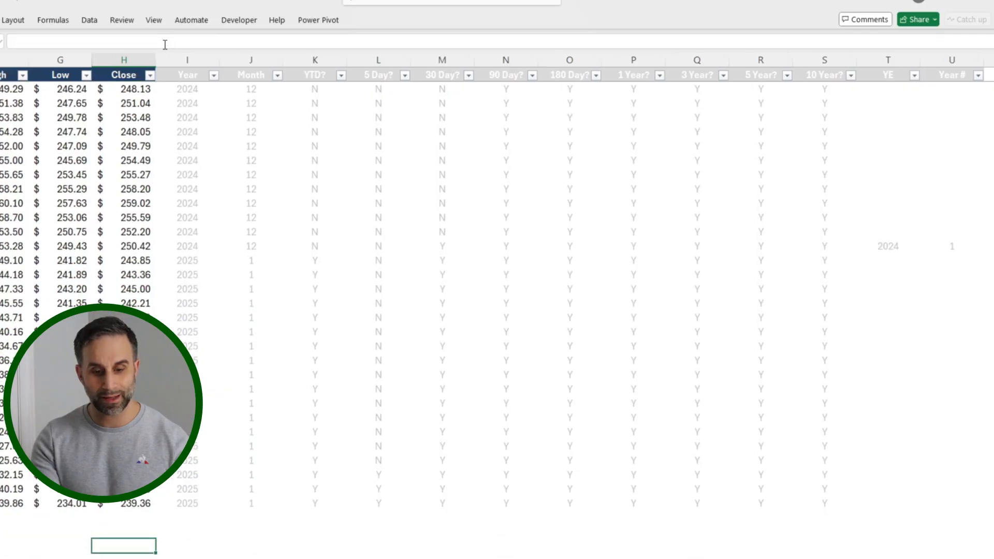
Step: Examine the YE formula in the last 2024 row with its referenced Year cells, and the Year # cell beside it
{"action": "key", "text": "Right"}
{"action": "key", "text": "Right"}
{"action": "key", "text": "Right"}
{"action": "key", "text": "Right"}
{"action": "key", "text": "Right"}
{"action": "key", "text": "Right"}
{"action": "key", "text": "Right"}
{"action": "key", "text": "Right"}
{"action": "key", "text": "Right"}
{"action": "key", "text": "Right"}
{"action": "key", "text": "Right"}
{"action": "key", "text": "Right"}
{"action": "key", "text": "Up"}
{"action": "key", "text": "Up"}
{"action": "key", "text": "Up"}
{"action": "key", "text": "Up"}
{"action": "key", "text": "Up"}
{"action": "key", "text": "Up"}
{"action": "key", "text": "Up"}
{"action": "key", "text": "Up"}
{"action": "key", "text": "Up"}
{"action": "key", "text": "Up"}
{"action": "key", "text": "Up"}
{"action": "key", "text": "Up"}
{"action": "key", "text": "Up"}
{"action": "key", "text": "Up"}
{"action": "key", "text": "Up"}
{"action": "key", "text": "Up"}
{"action": "key", "text": "Up"}
{"action": "key", "text": "Up"}
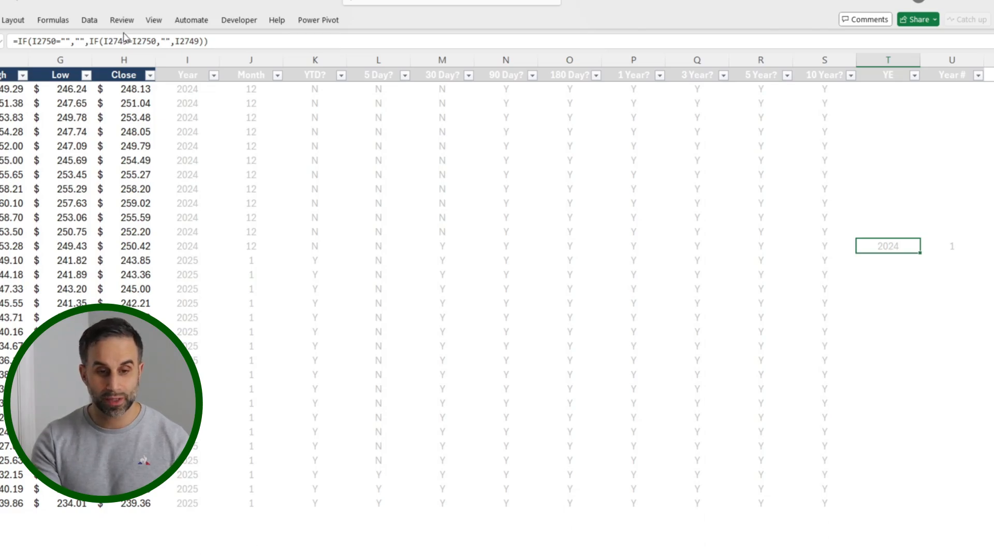
{"action": "left_click", "coordinate": [139, 41]}
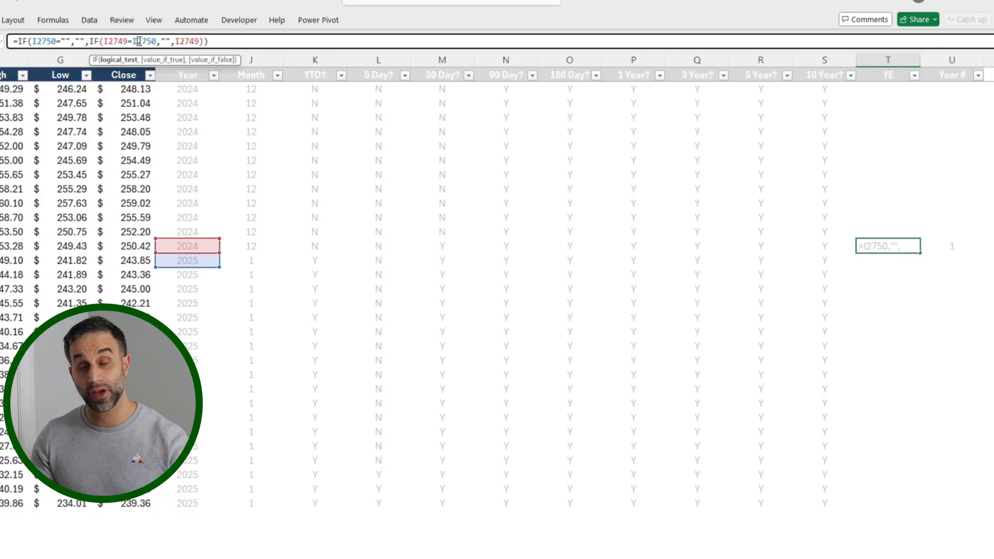
{"action": "key", "text": "Escape"}
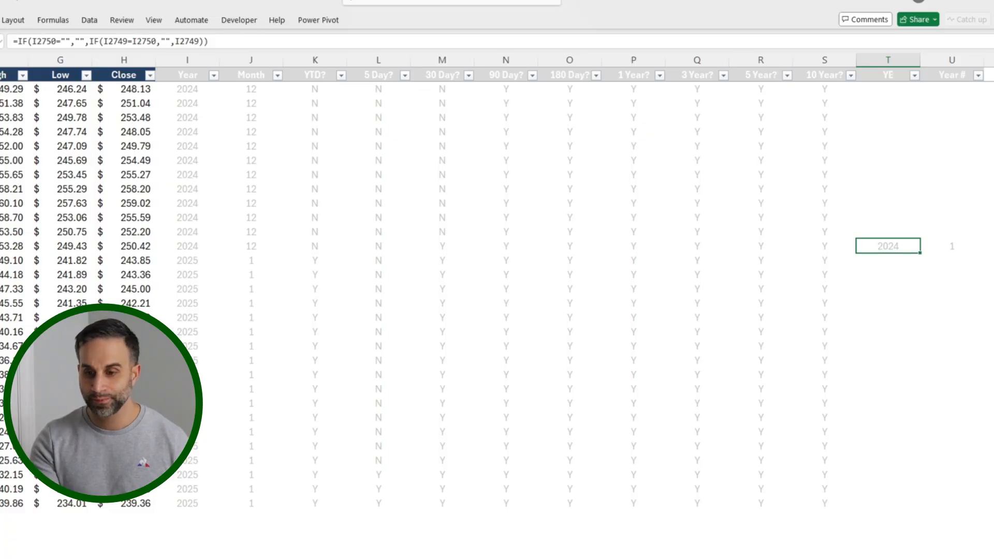
{"action": "left_click", "coordinate": [951, 246]}
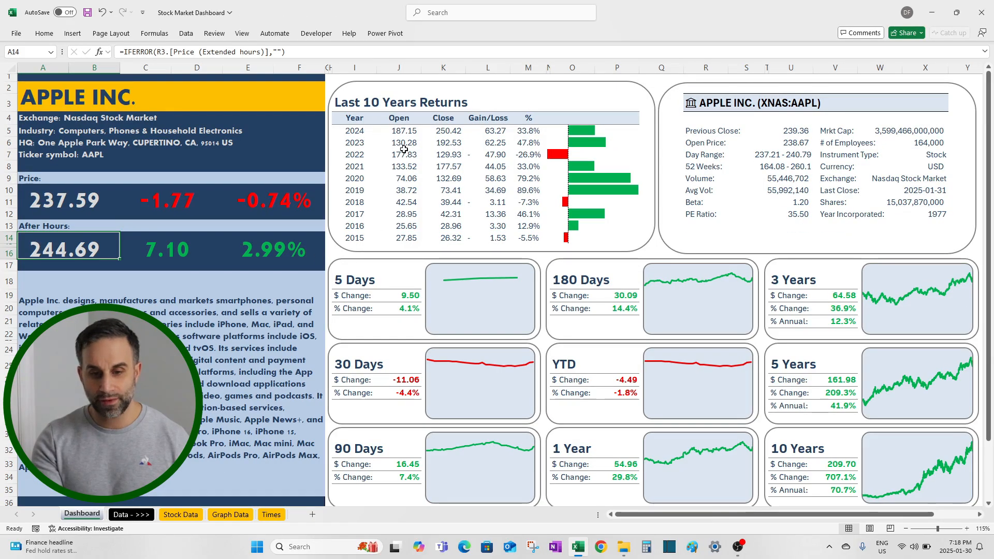
Step: Examine the Year, Open, Close, Gain/Loss and % formulas in the 2024 row of the Dashboard's Last 10 Years Returns table
{"action": "left_click", "coordinate": [356, 131]}
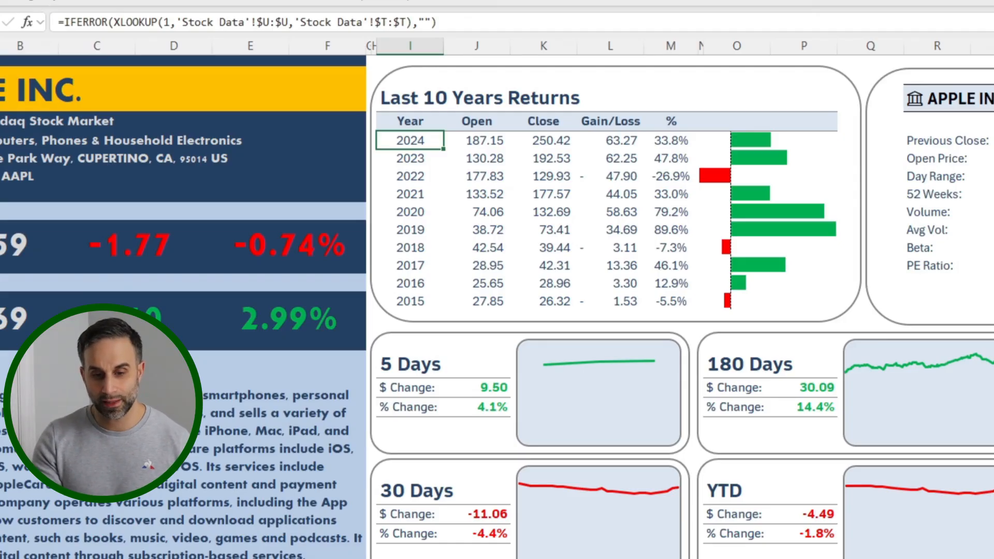
{"action": "left_click", "coordinate": [476, 141]}
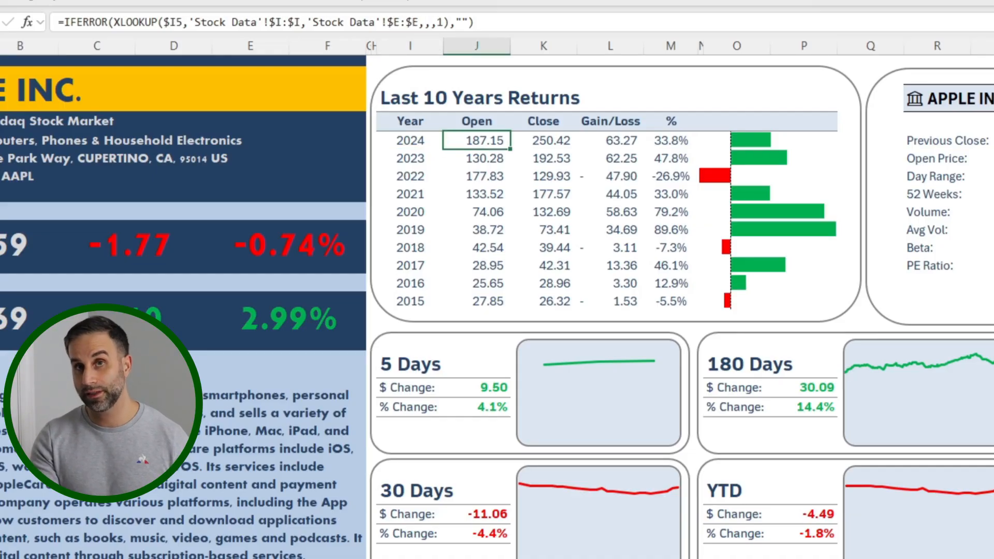
{"action": "left_click", "coordinate": [544, 140]}
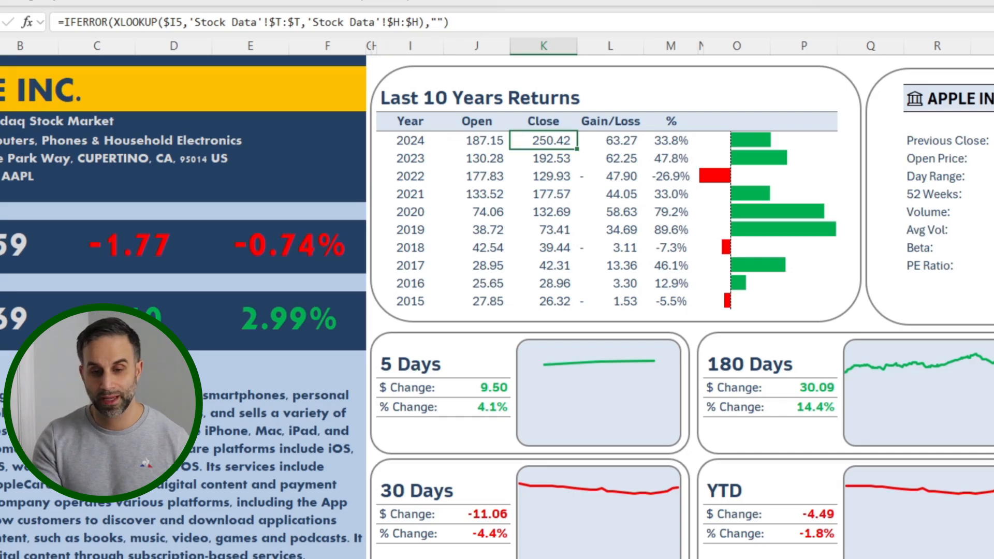
{"action": "left_click", "coordinate": [610, 140]}
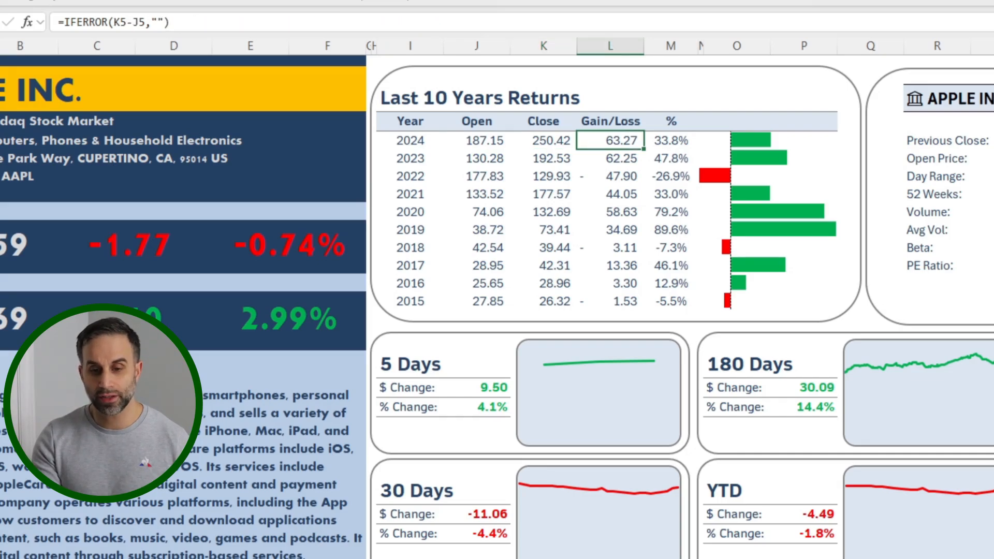
{"action": "left_click", "coordinate": [671, 140]}
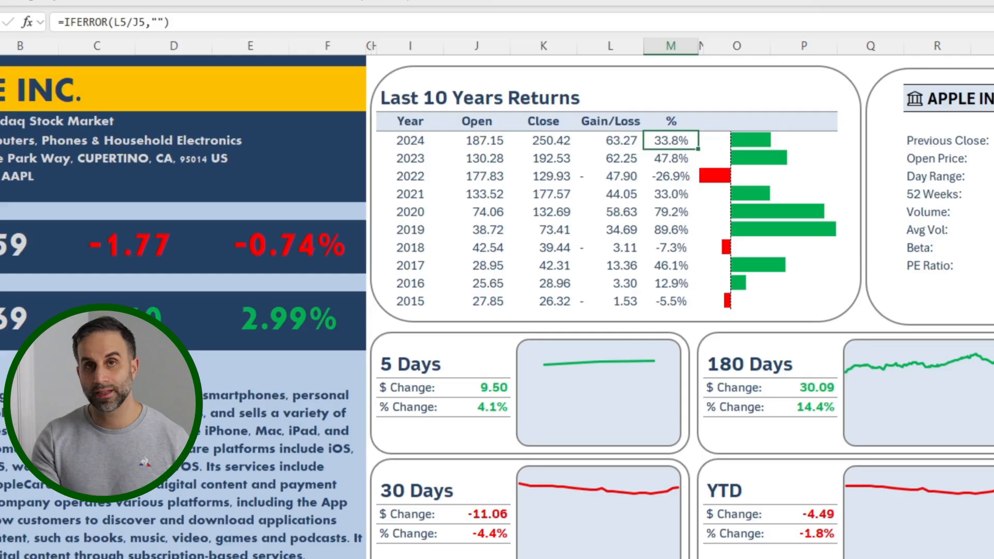
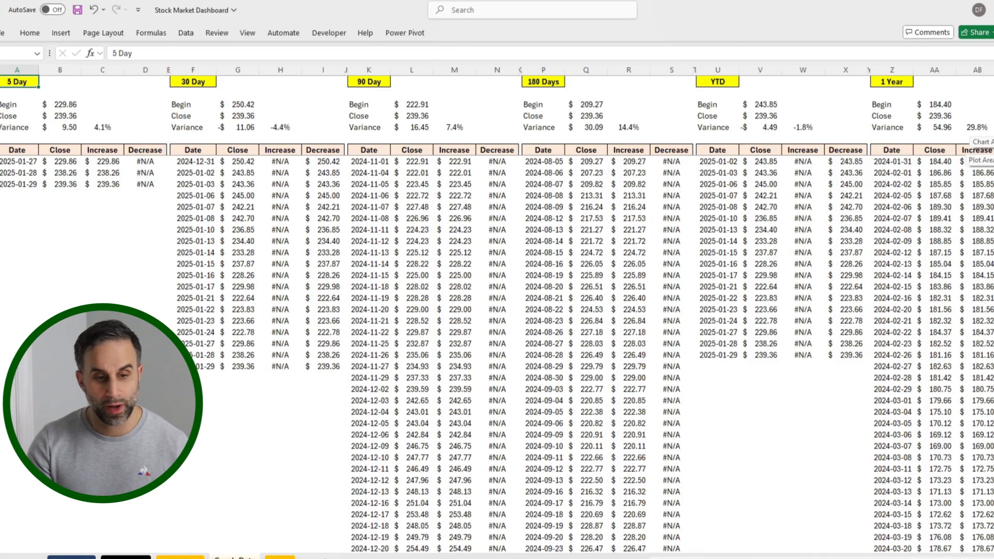
Step: Look over the period blocks on the Graph Data sheet, from 5 Day through 10 Year, and return to the 5 Day block
{"action": "key", "text": "ctrl+Right"}
{"action": "key", "text": "ctrl+Right"}
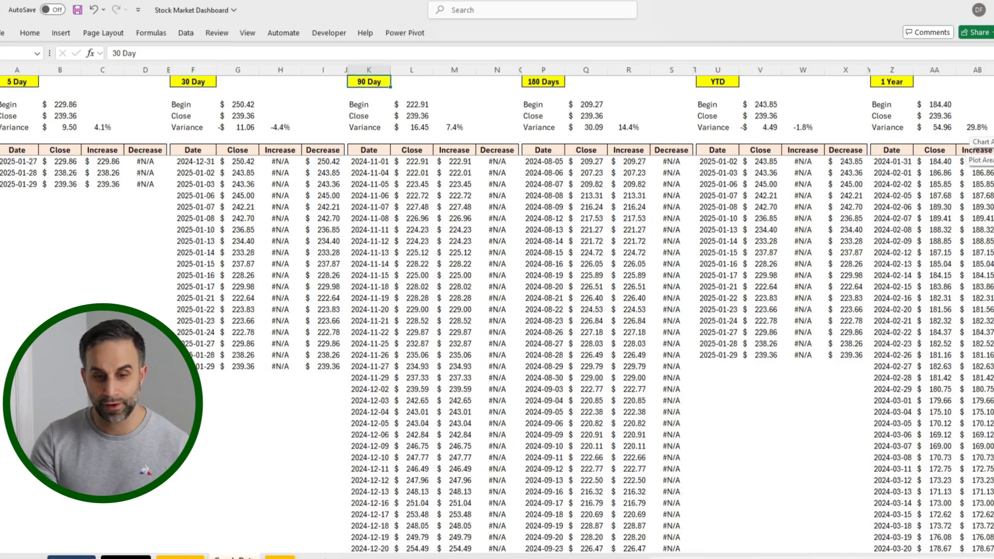
{"action": "key", "text": "ctrl+Right"}
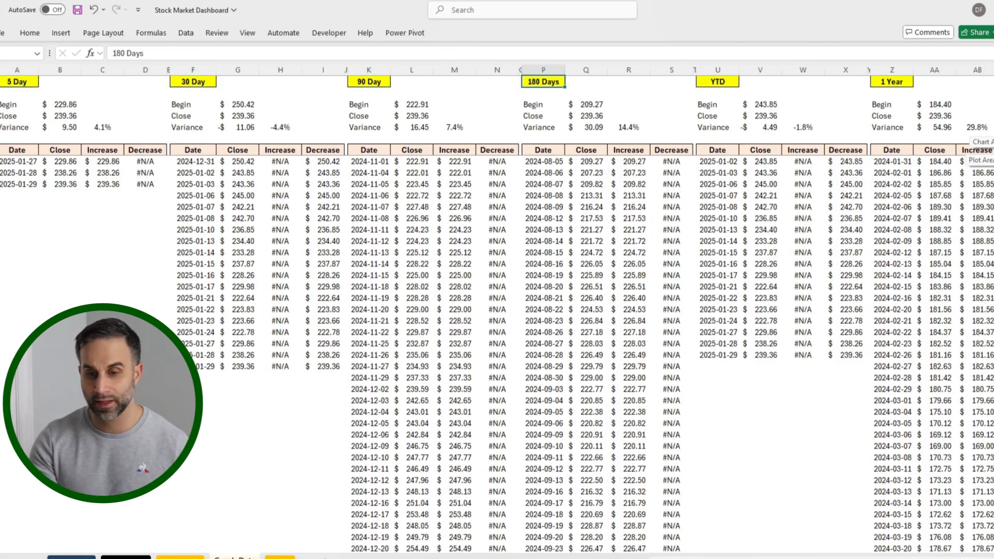
{"action": "key", "text": "ctrl+Right"}
{"action": "key", "text": "ctrl+Right"}
{"action": "key", "text": "ctrl+Right"}
{"action": "key", "text": "ctrl+Right"}
{"action": "key", "text": "ctrl+Right"}
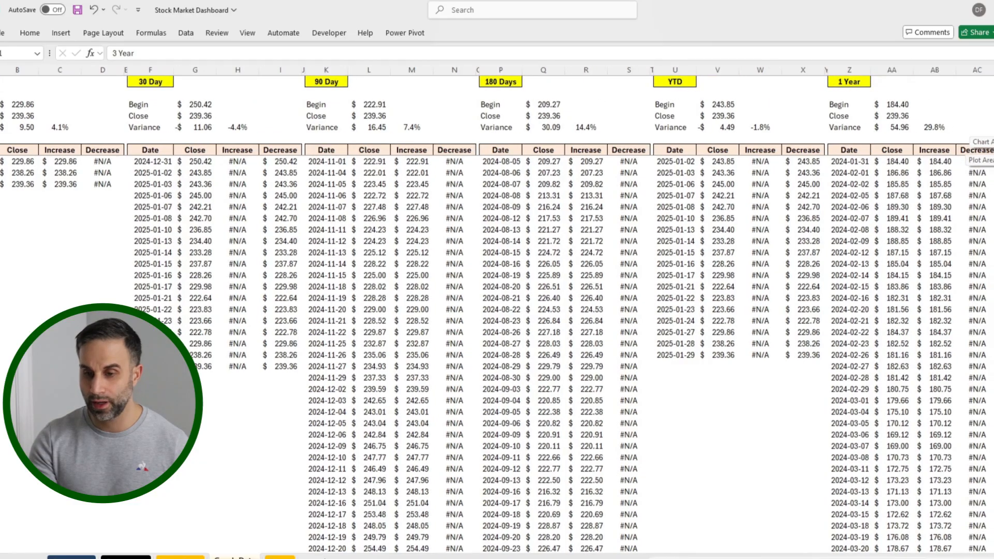
{"action": "key", "text": "Right"}
{"action": "key", "text": "Right"}
{"action": "key", "text": "Right"}
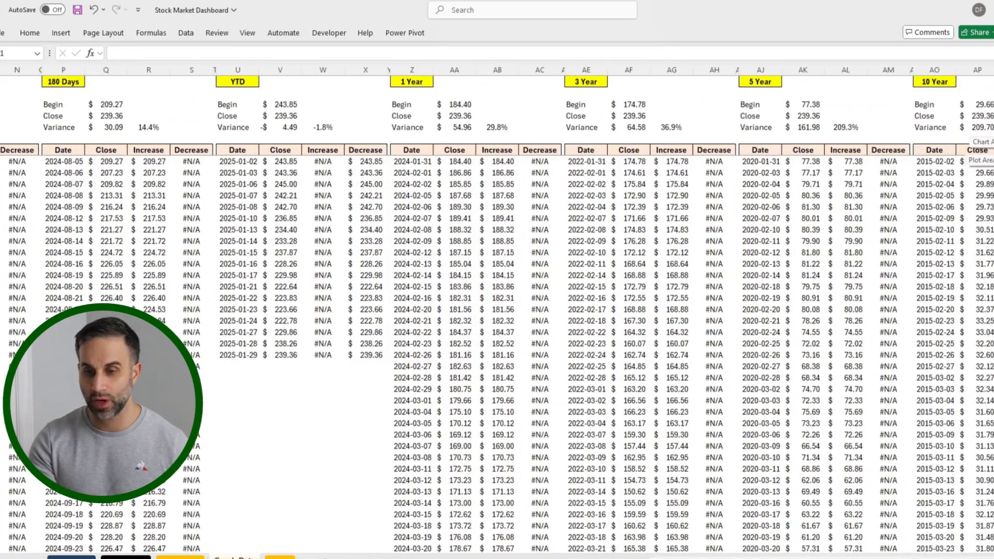
{"action": "key", "text": "ctrl+Left"}
{"action": "key", "text": "ctrl+Left"}
{"action": "key", "text": "ctrl+Left"}
{"action": "key", "text": "ctrl+Left"}
{"action": "key", "text": "ctrl+Left"}
{"action": "key", "text": "ctrl+Left"}
{"action": "key", "text": "ctrl+Left"}
{"action": "key", "text": "ctrl+Left"}
{"action": "key", "text": "ctrl+Left"}
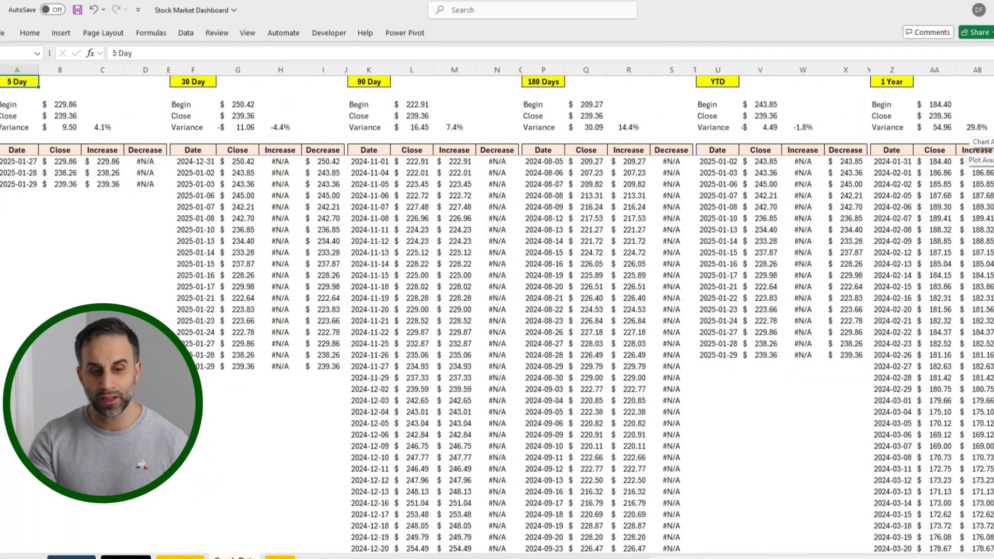
Step: Start a FILTER formula in the 30 Day block's first Date cell, F8, with Stock Data's Date column as the absolute array $D:$D
{"action": "key", "text": "ctrl+Right"}
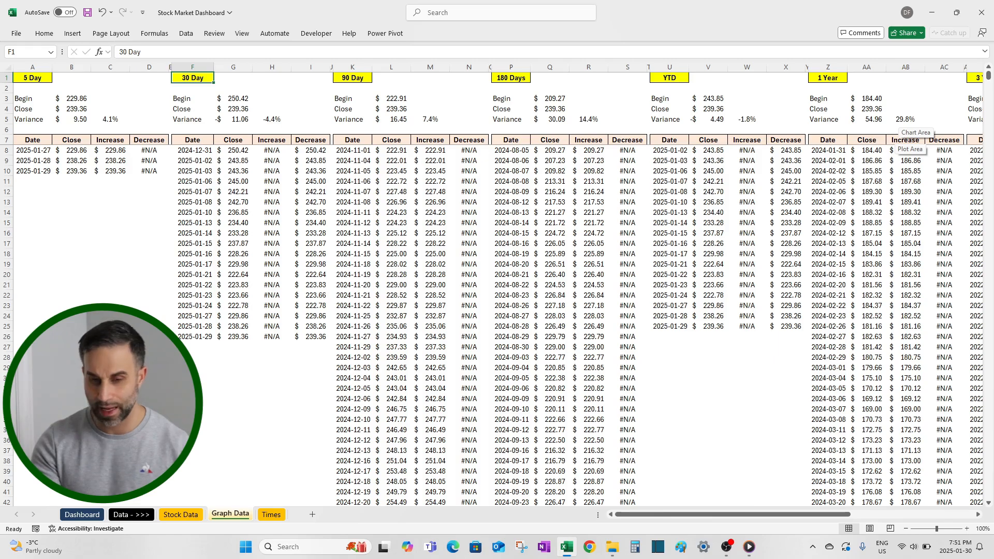
{"action": "key", "text": "Down"}
{"action": "key", "text": "Down"}
{"action": "key", "text": "Down"}
{"action": "key", "text": "Down"}
{"action": "key", "text": "Down"}
{"action": "key", "text": "Down"}
{"action": "key", "text": "Down"}
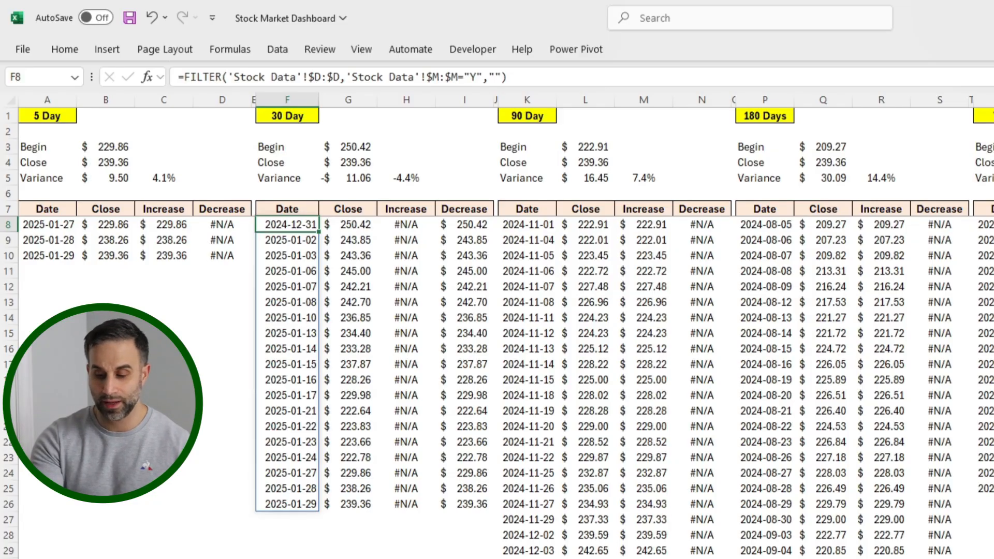
{"action": "type", "text": "="}
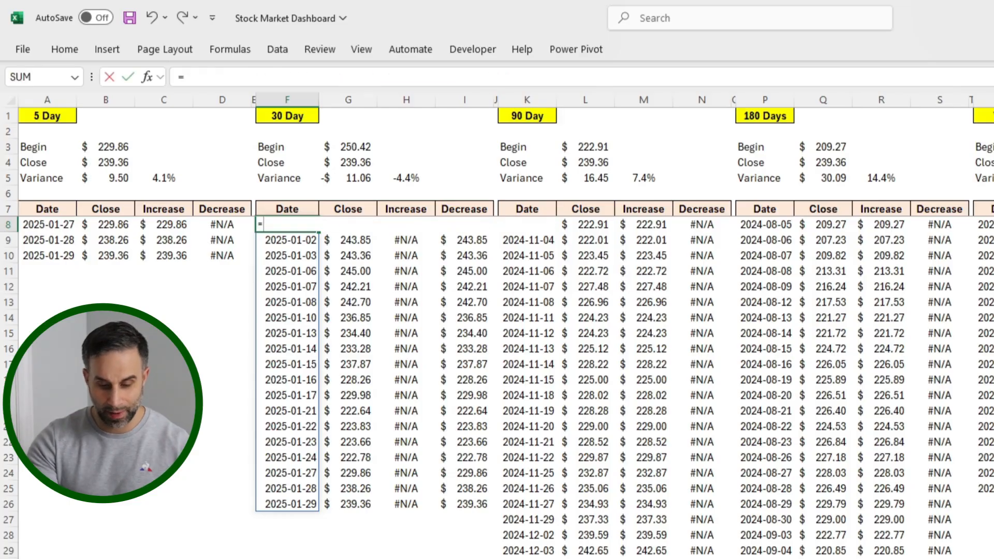
{"action": "type", "text": "filter("}
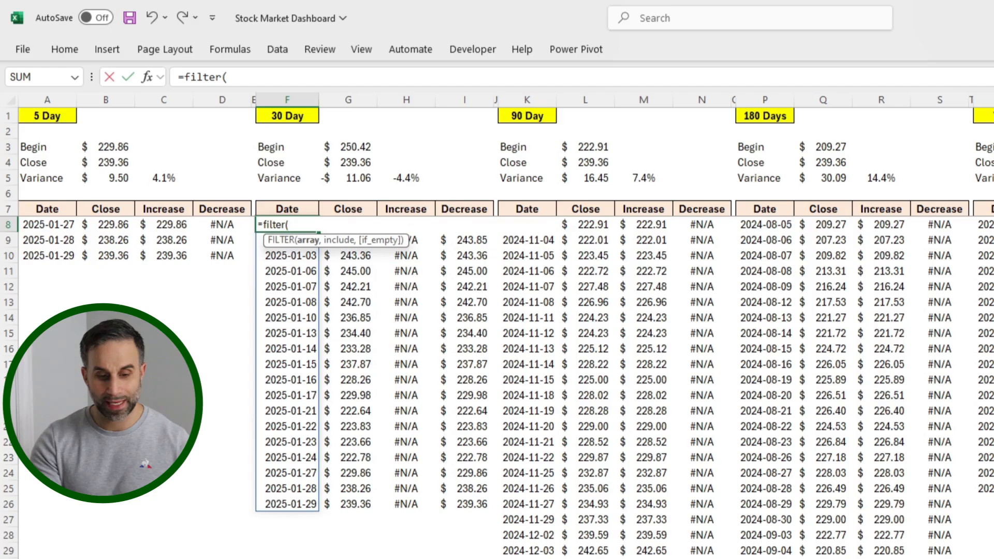
{"action": "key", "text": "ctrl+Page_Up"}
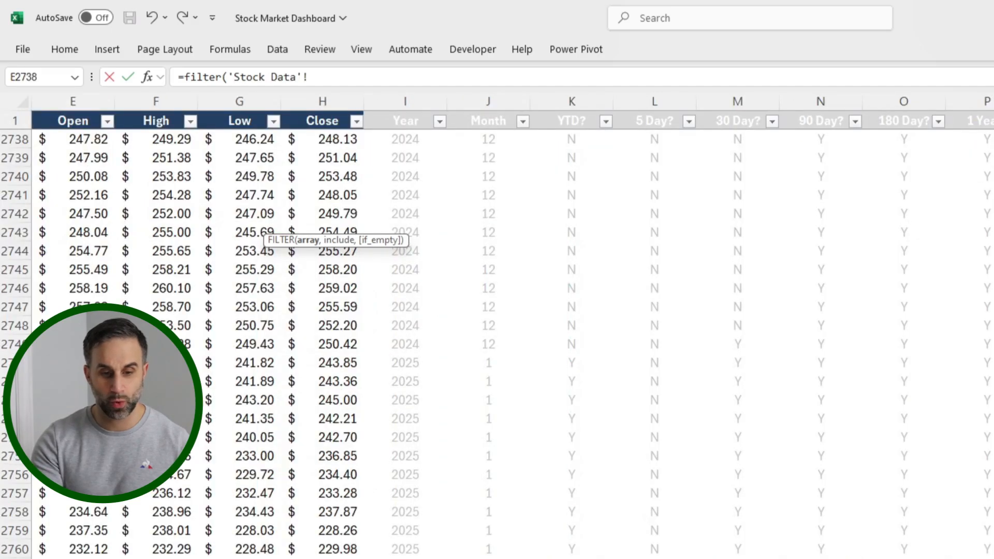
{"action": "key", "text": "Left"}
{"action": "key", "text": "ctrl+Up"}
{"action": "key", "text": "Left"}
{"action": "key", "text": "Left"}
{"action": "key", "text": "Left"}
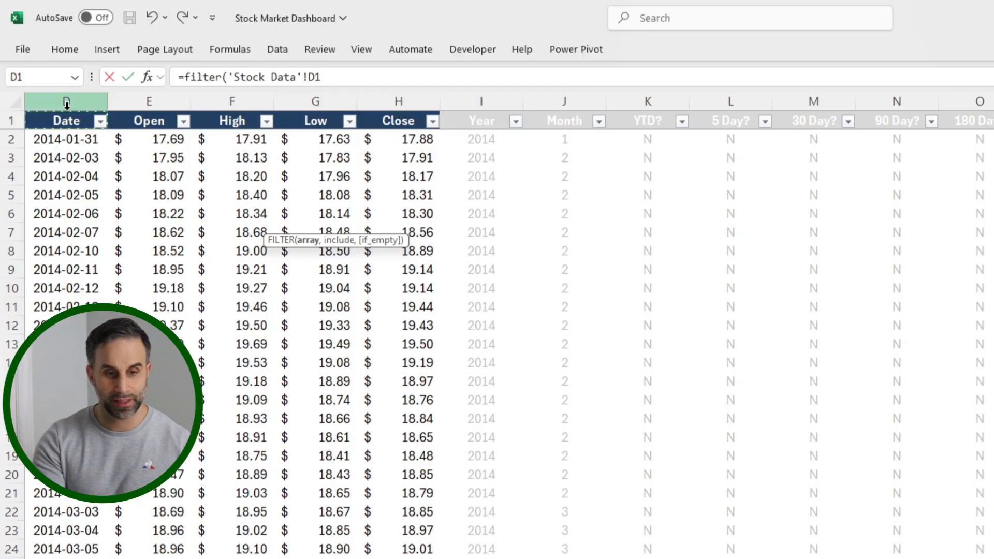
{"action": "left_click", "coordinate": [68, 96]}
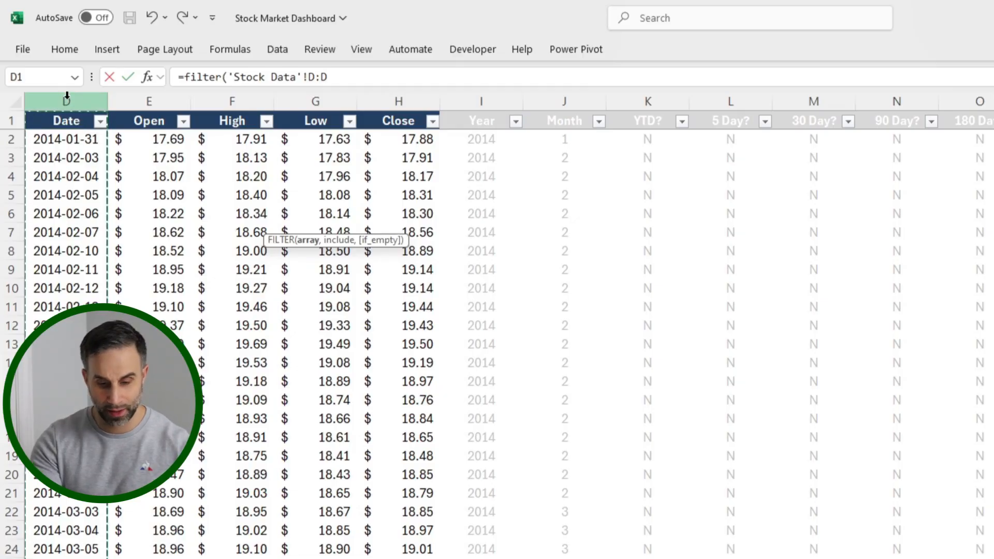
{"action": "key", "text": "F4"}
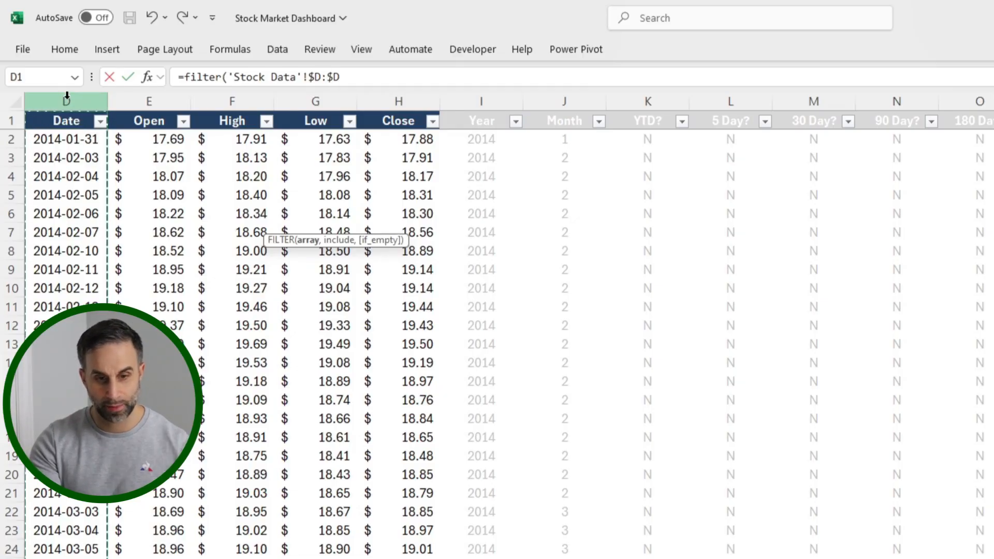
Step: Complete the FILTER formula with the condition 'Stock Data'!$M:$M="Y" from the 30 Day? column and "" as the if-empty value
{"action": "type", "text": ","}
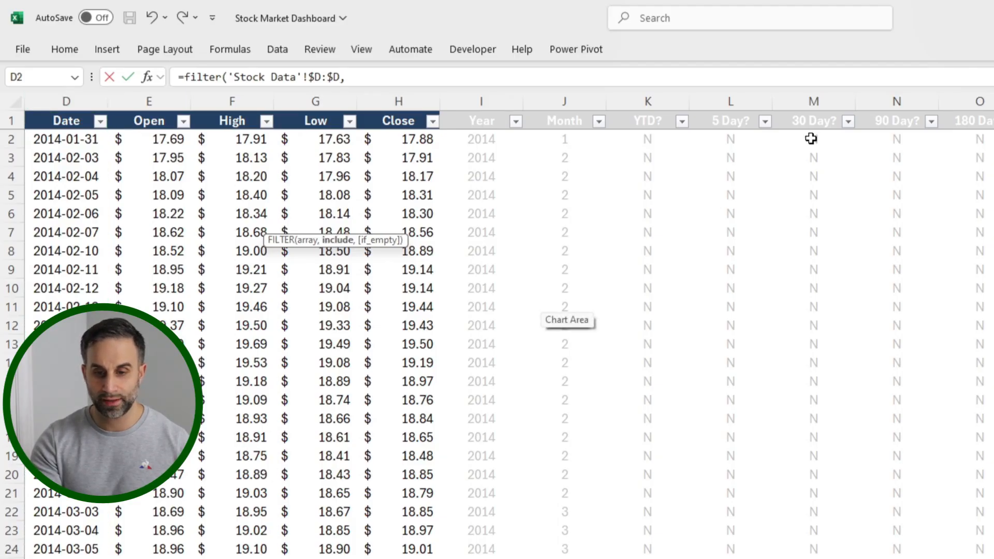
{"action": "left_click", "coordinate": [833, 101]}
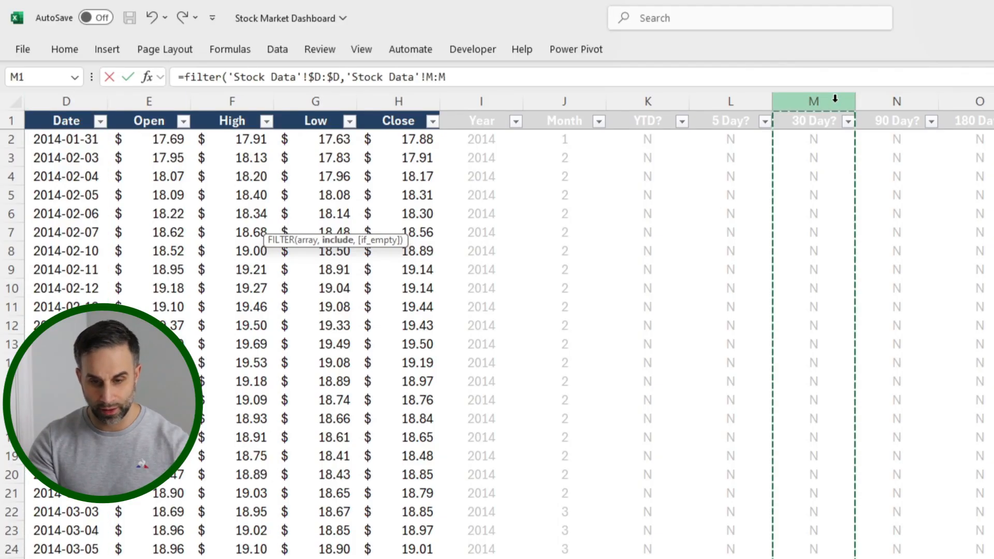
{"action": "key", "text": "F4"}
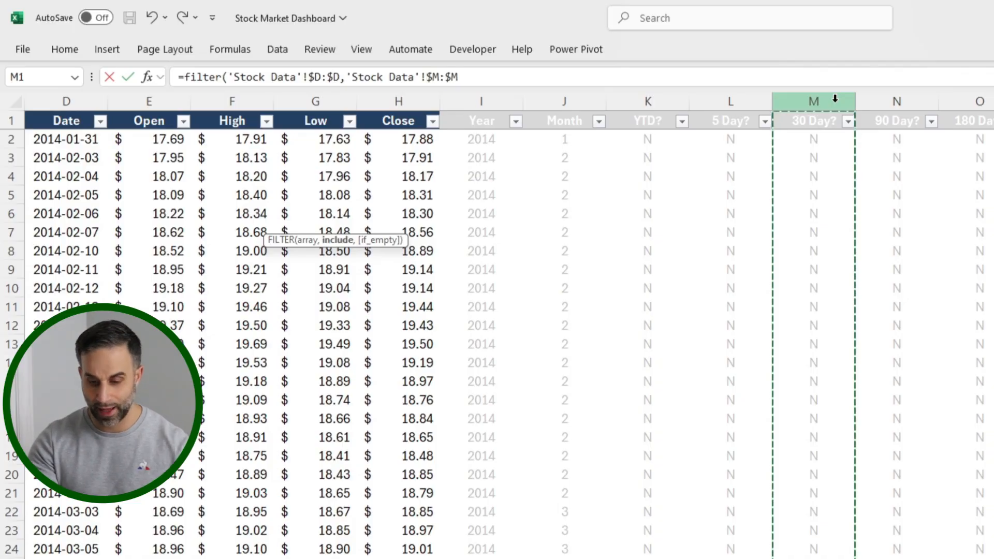
{"action": "type", "text": "=\"Y"}
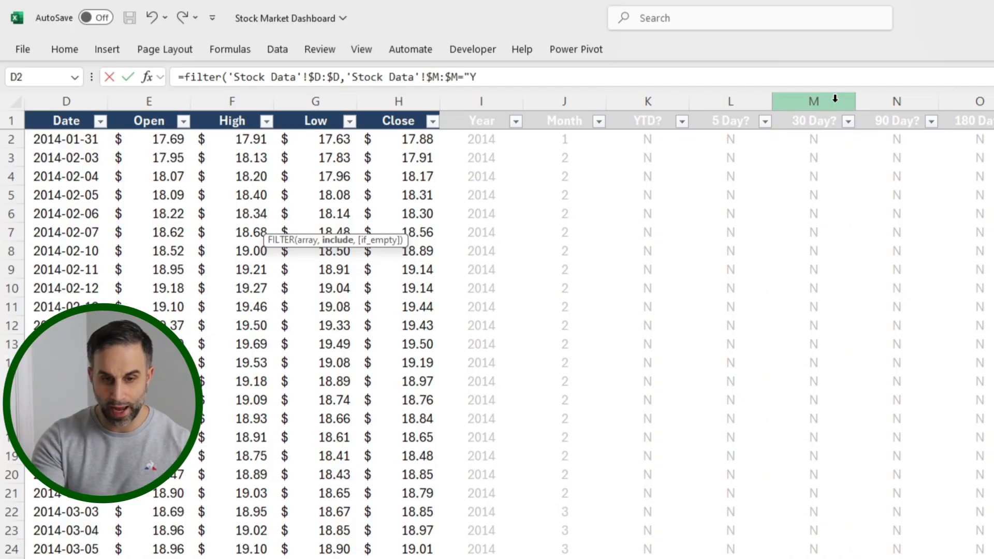
{"action": "type", "text": "\""}
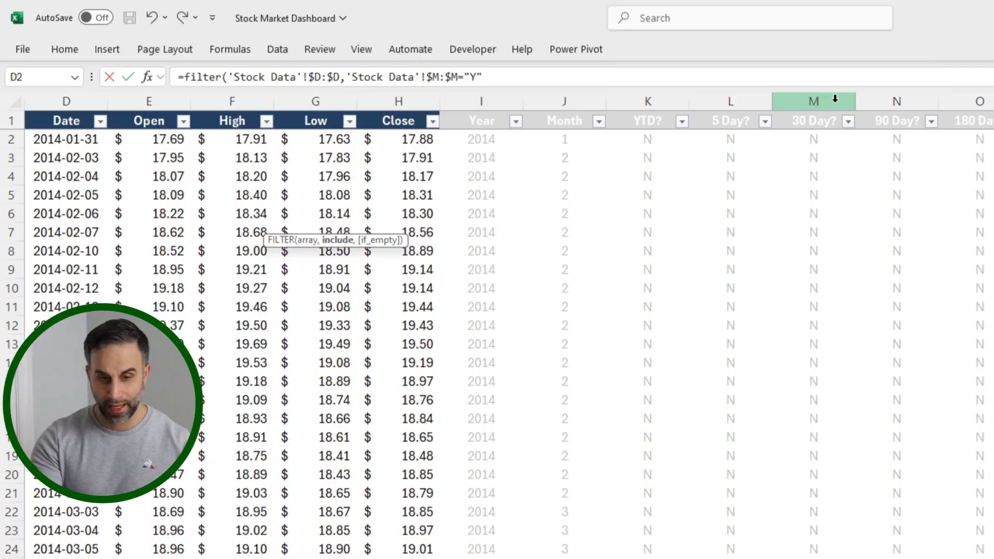
{"action": "type", "text": ","}
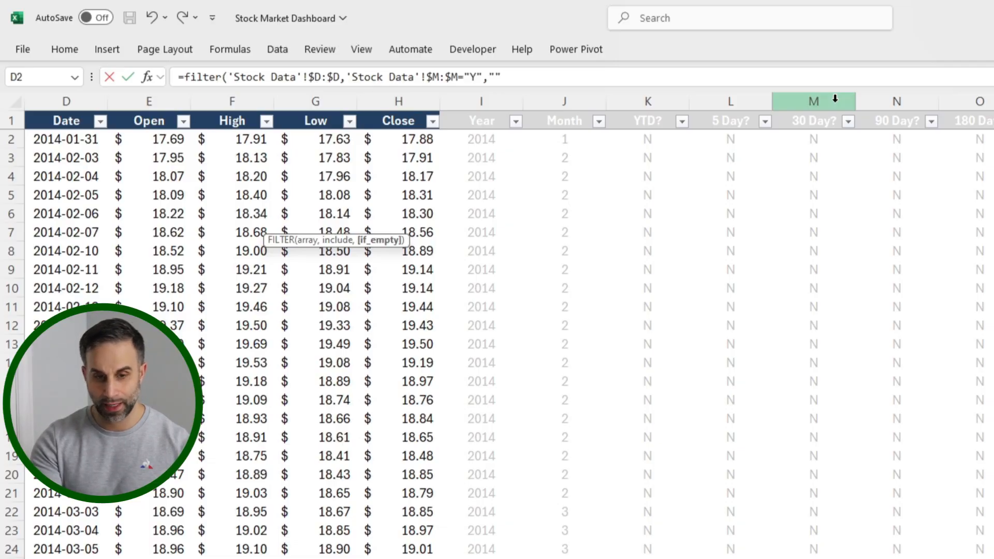
{"action": "type", "text": "\"\")"}
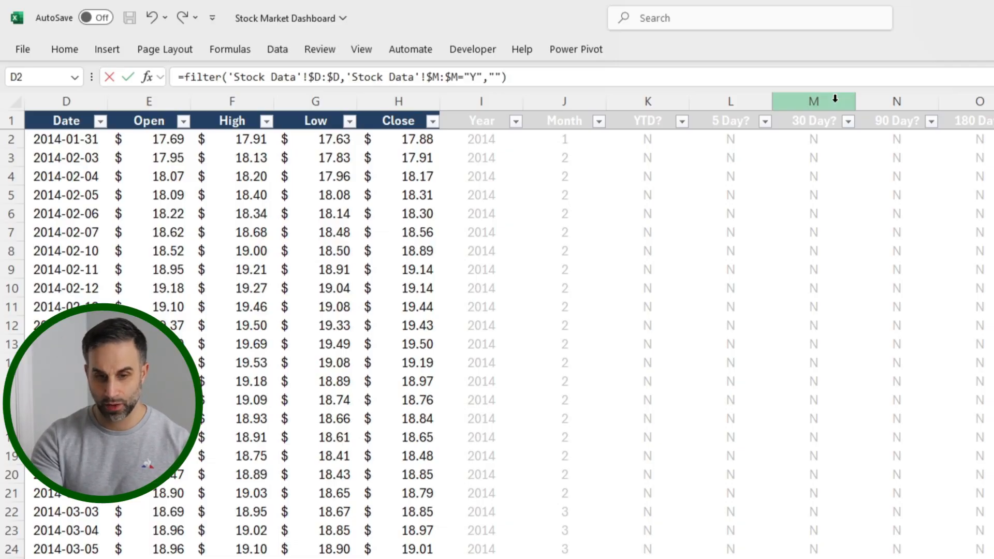
{"action": "key", "text": "Return"}
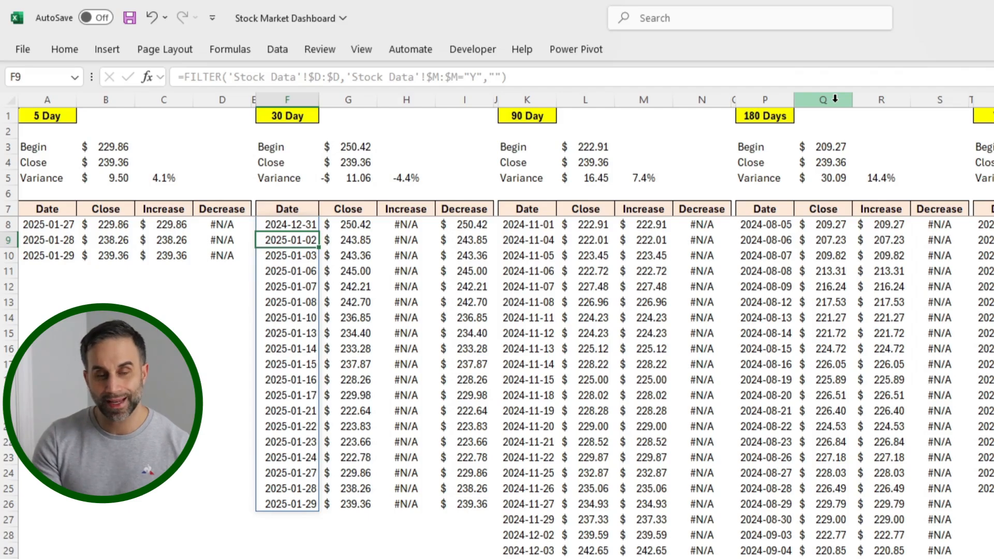
Step: Examine the 30 Day block's FILTER formula in the Close column and its Begin, Close, Variance and variance percentage formulas
{"action": "key", "text": "Up"}
{"action": "key", "text": "Right"}
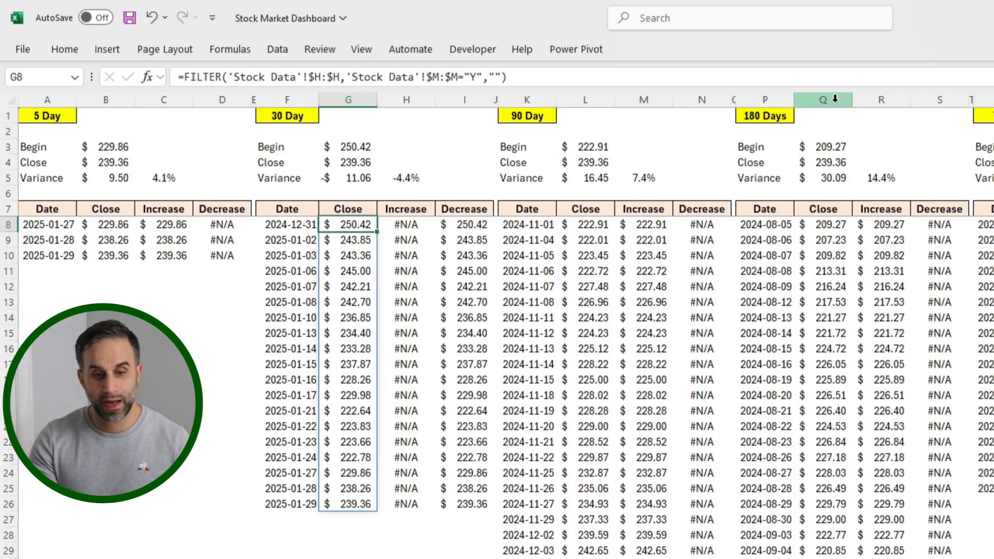
{"action": "key", "text": "Up"}
{"action": "key", "text": "Up"}
{"action": "key", "text": "Up"}
{"action": "key", "text": "Up"}
{"action": "key", "text": "Up"}
{"action": "key", "text": "Up"}
{"action": "key", "text": "Down"}
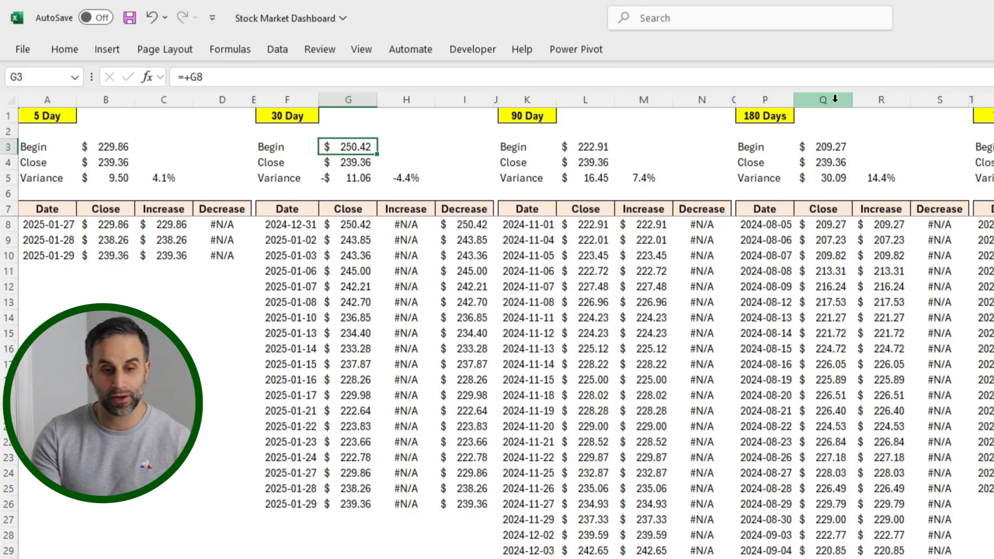
{"action": "key", "text": "Down"}
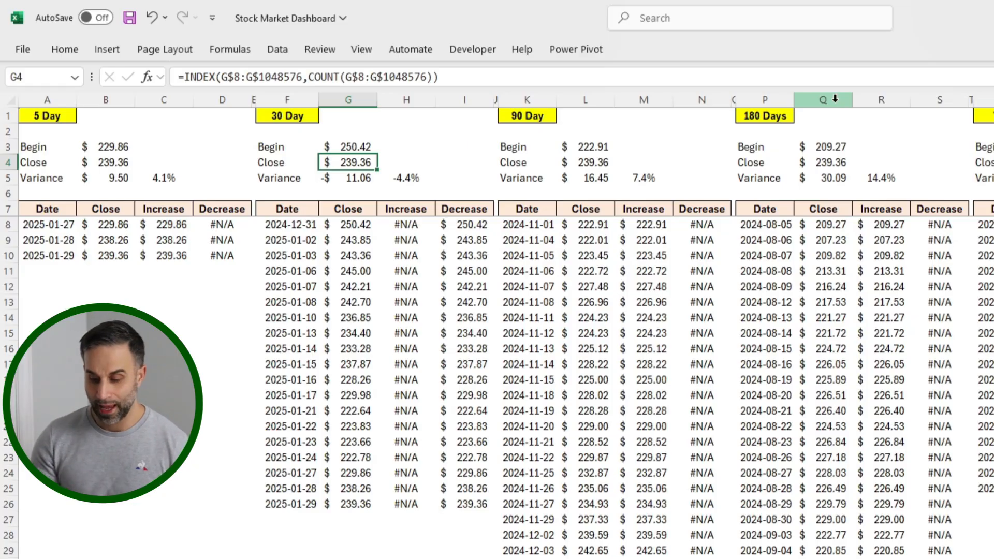
{"action": "key", "text": "Down"}
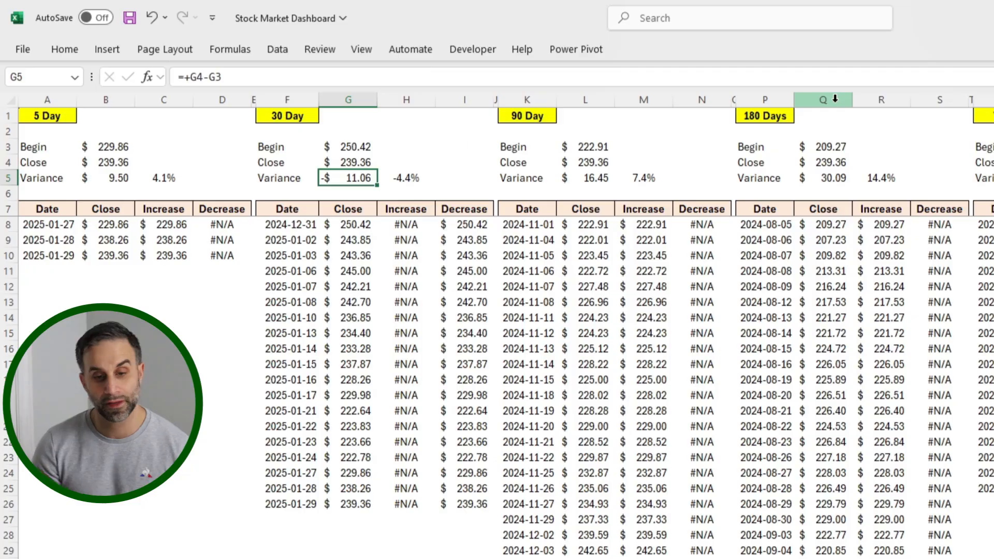
{"action": "key", "text": "Right"}
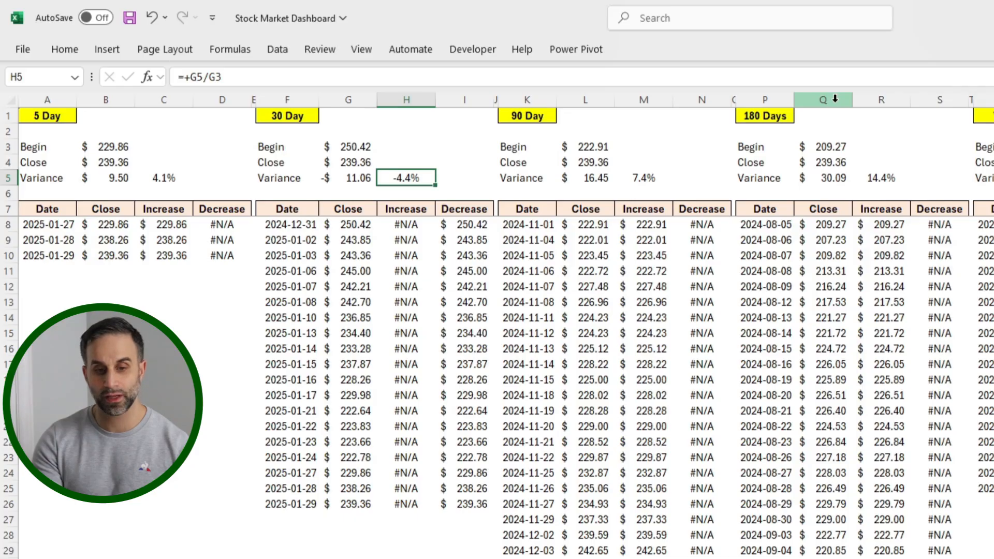
Step: Examine the formulas in the first Increase and Decrease cells of the 30 Day block, H8 and I8
{"action": "key", "text": "Down"}
{"action": "key", "text": "Down"}
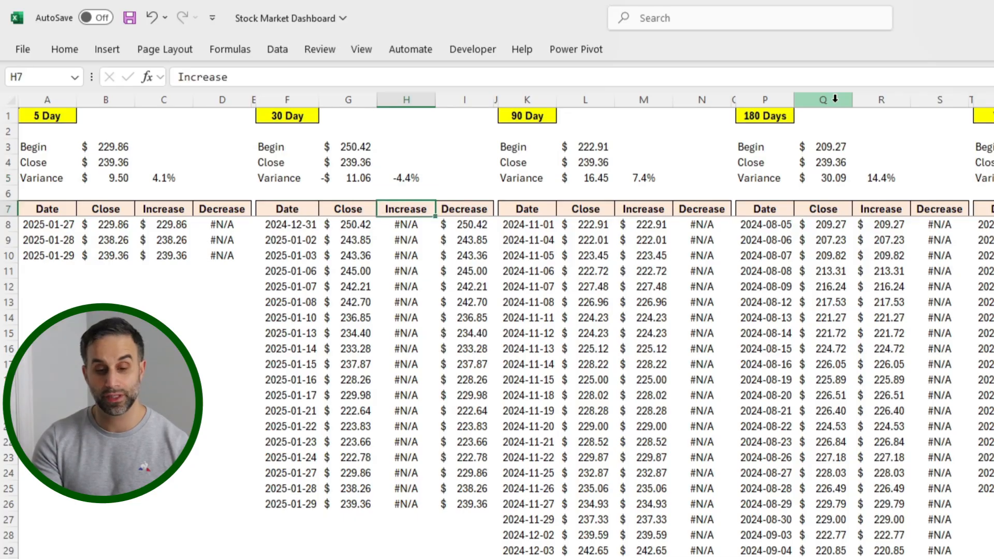
{"action": "key", "text": "Down"}
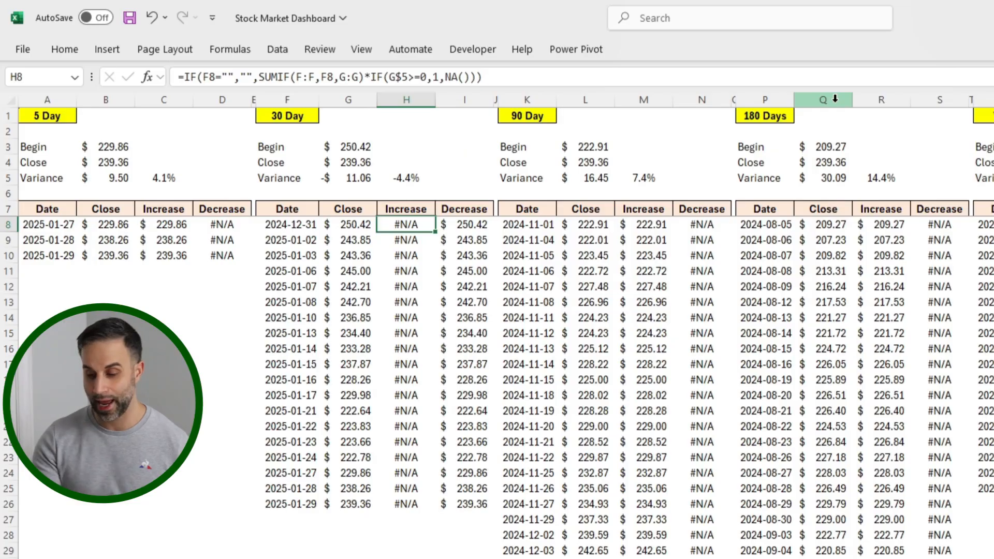
{"action": "key", "text": "Right"}
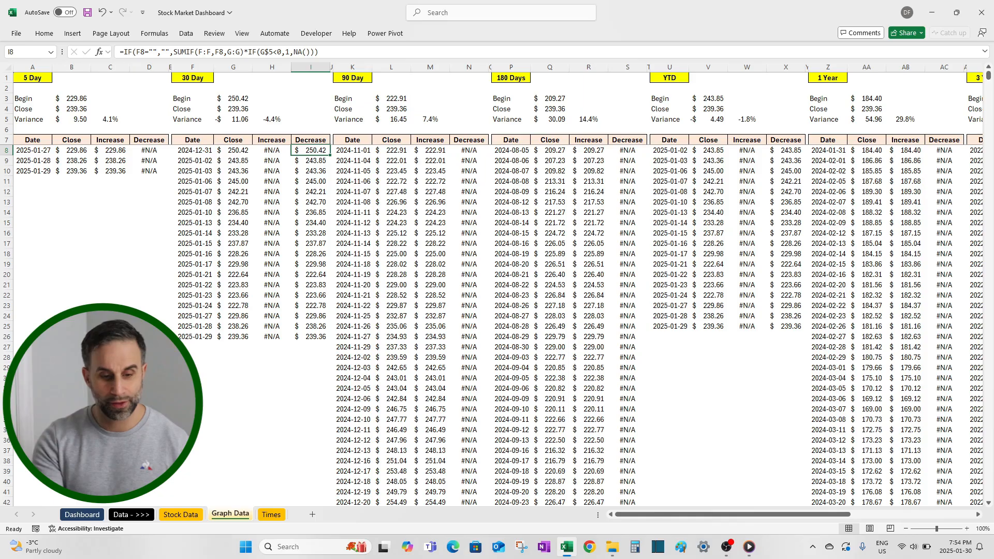
Step: Open the data source settings of the 30 Days chart on the Dashboard sheet
{"action": "left_click", "coordinate": [78, 516]}
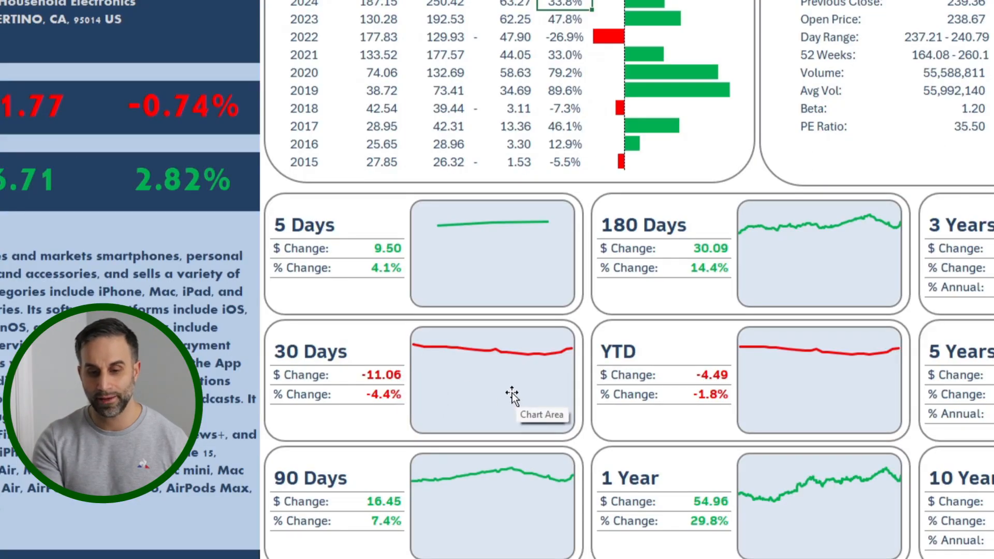
{"action": "right_click", "coordinate": [479, 377]}
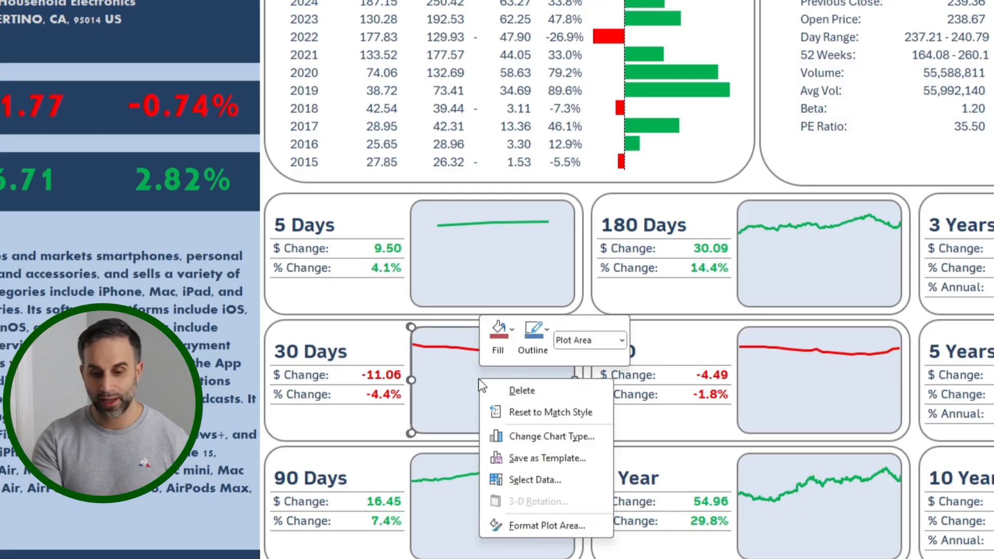
{"action": "left_click", "coordinate": [533, 480]}
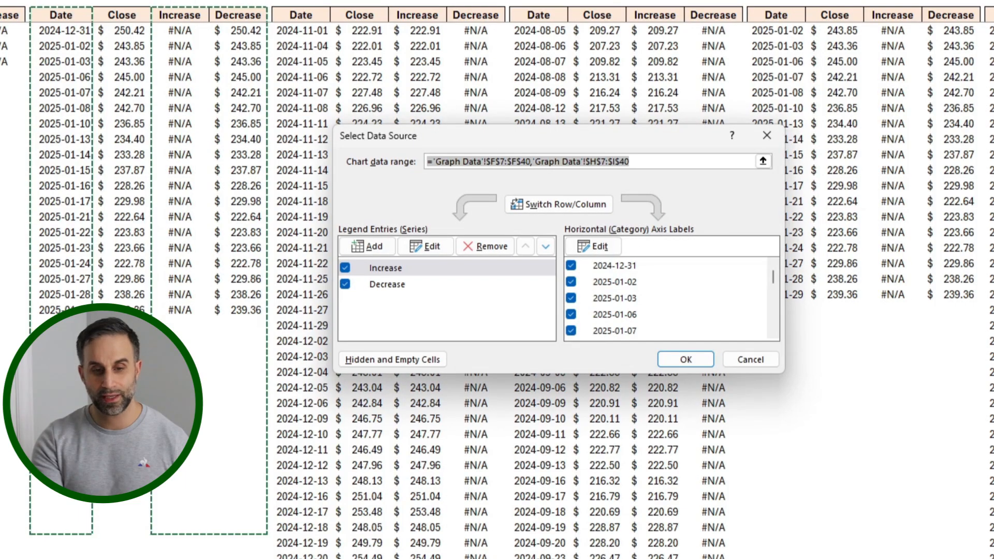